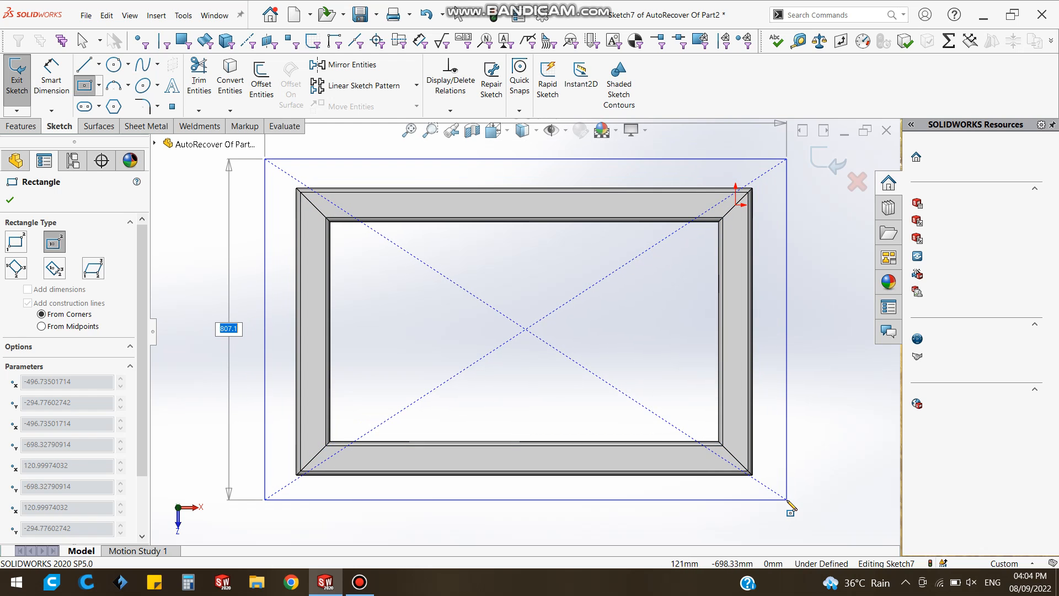
Draw a center rectangle about 1235 by 807 mm around the frame top and dimension its front edge 70 mm from the frame.
left_click(787, 500)
key("Escape")
left_click(52, 78)
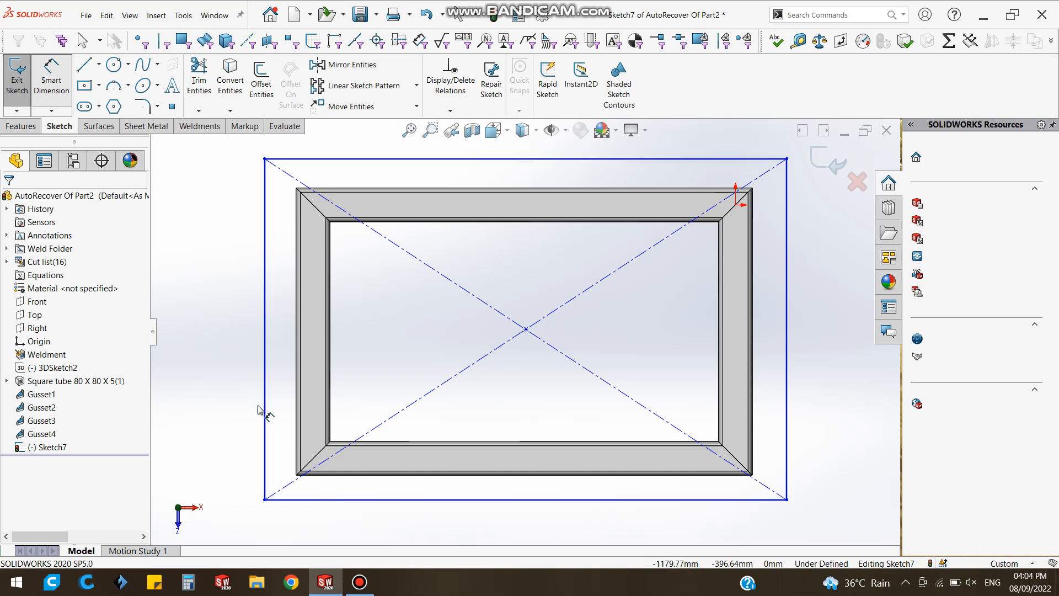
left_click(331, 499)
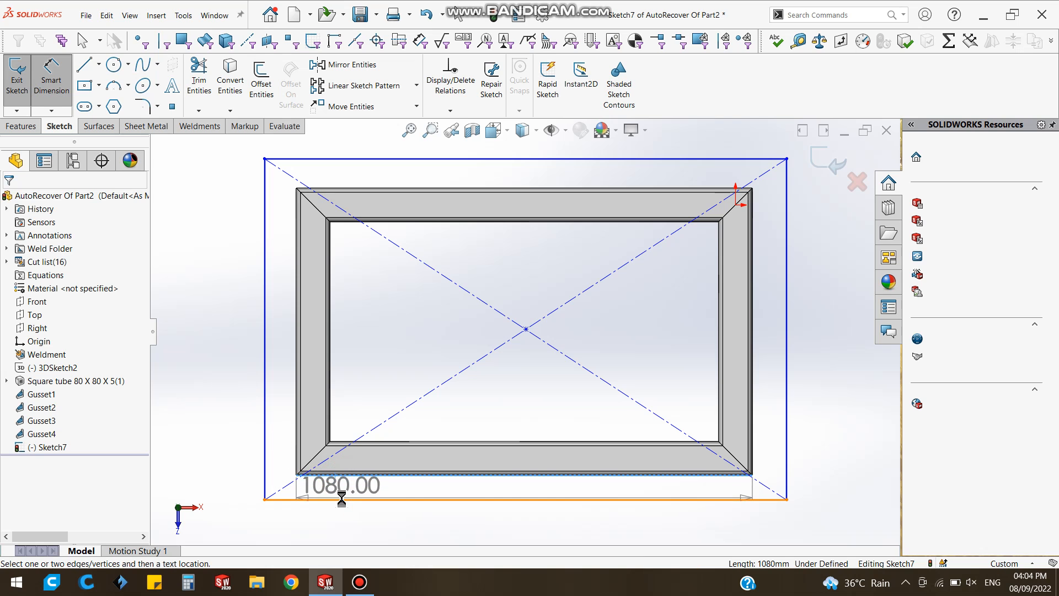
left_click(222, 475)
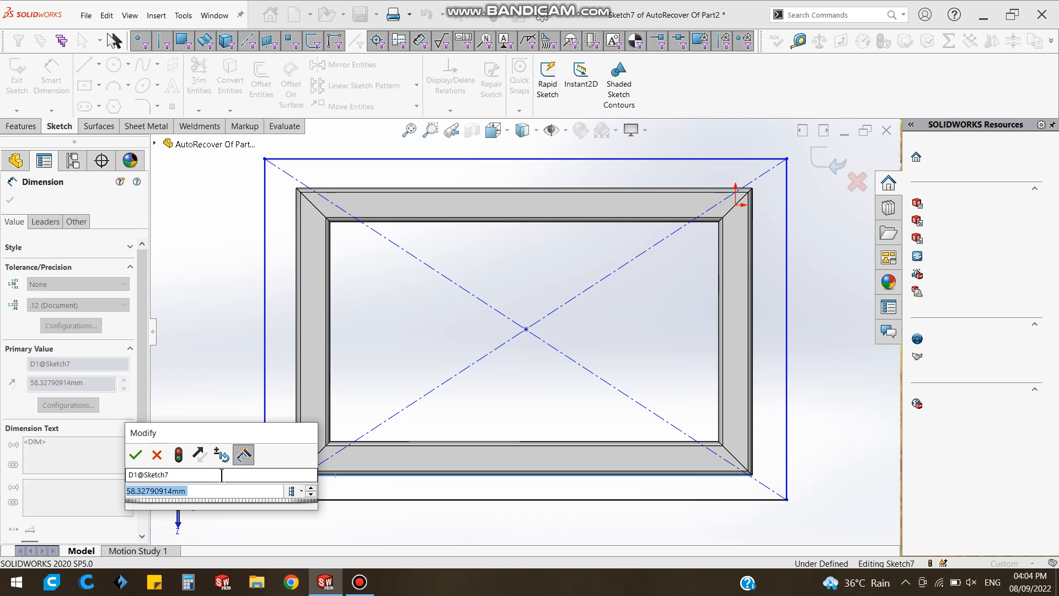
key("Return")
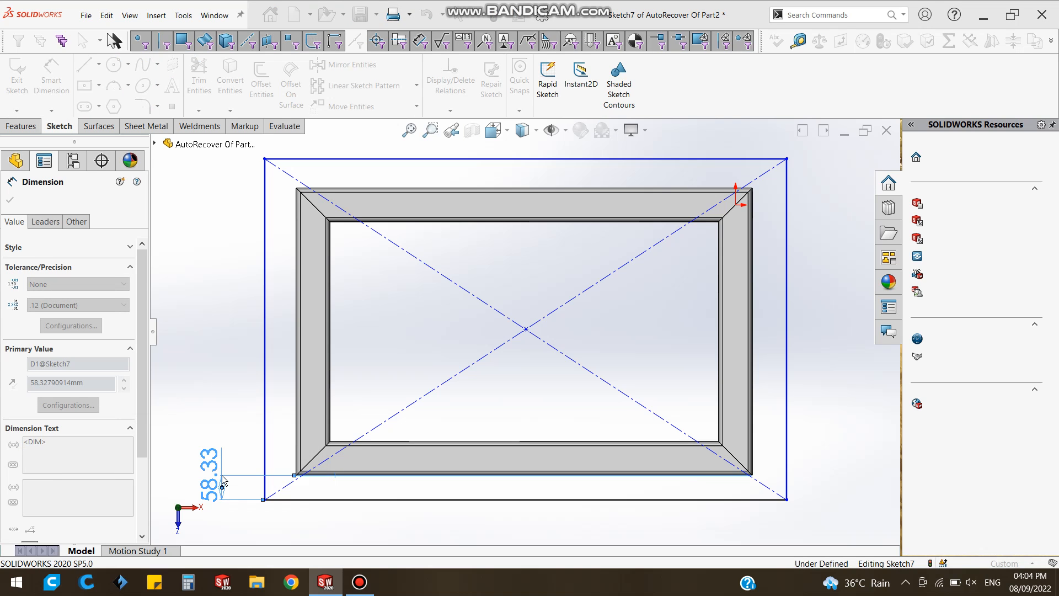
Dimension the rectangle's left edge 70 mm outside the frame's left outer edge.
left_click(297, 415)
left_click(264, 413)
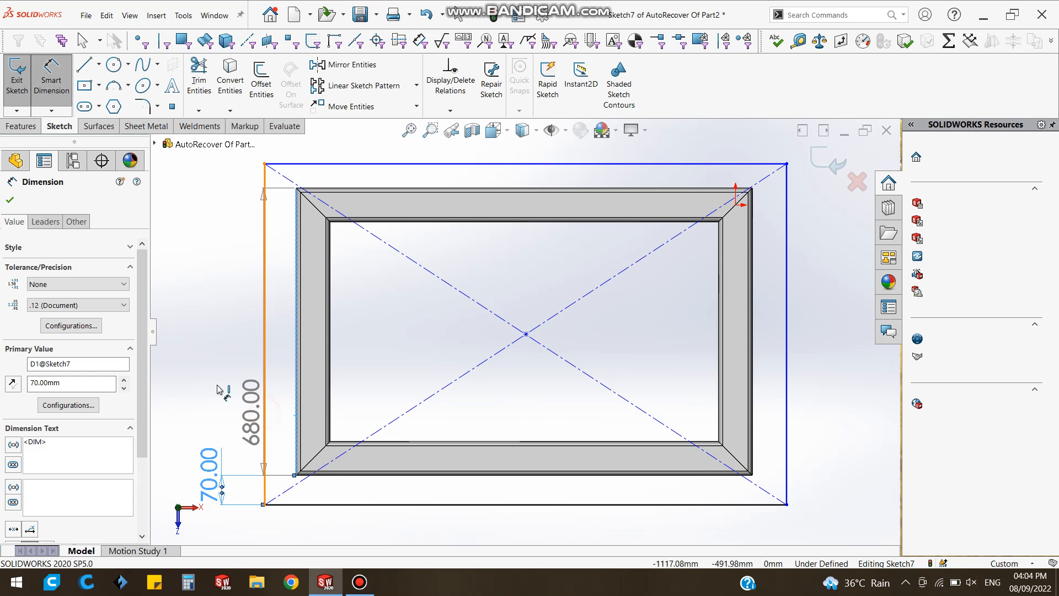
left_click(217, 385)
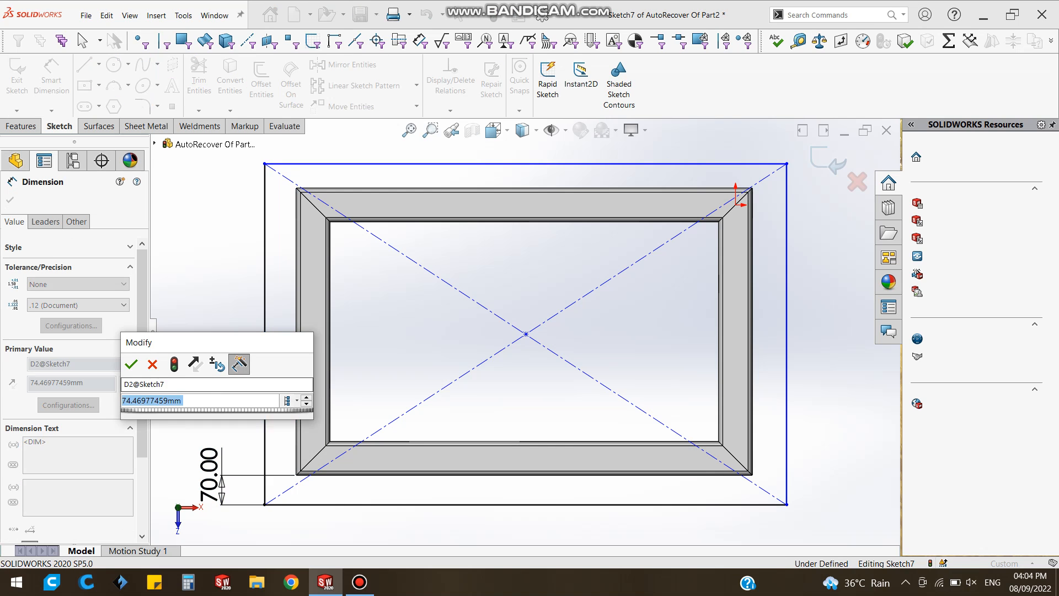
type("70")
key("Return")
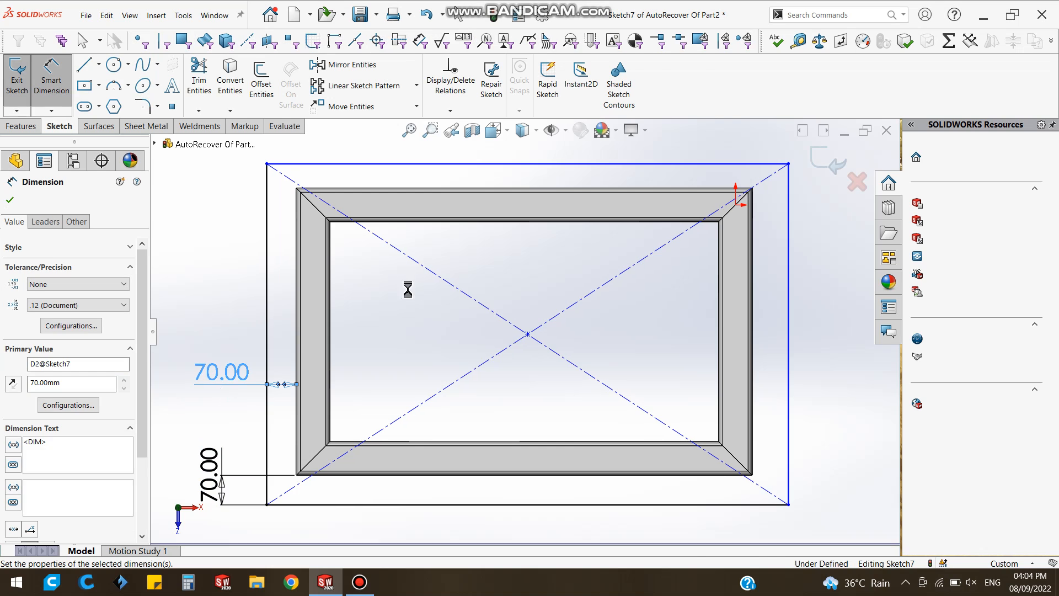
Dimension the rectangle's rear edge 70 mm outside the frame's rear outer edge.
left_click(550, 164)
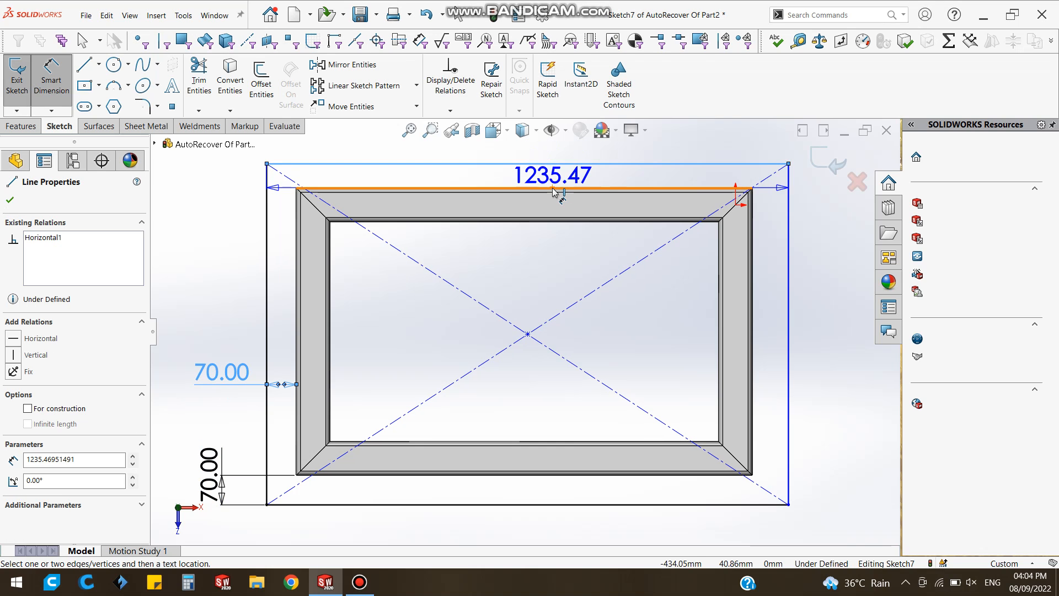
left_click(556, 189)
left_click(511, 182)
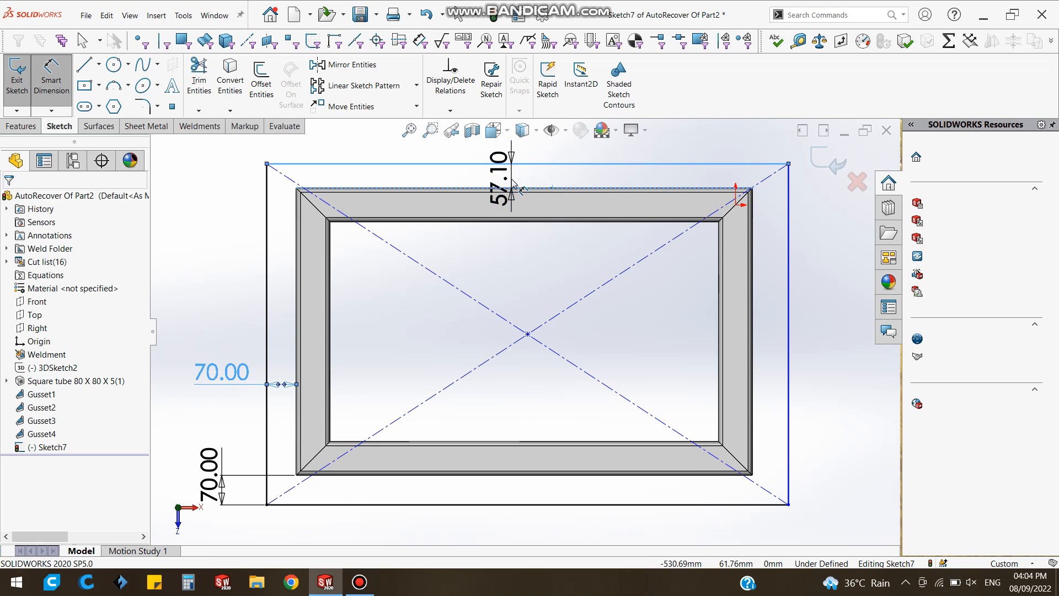
type("70")
key("Return")
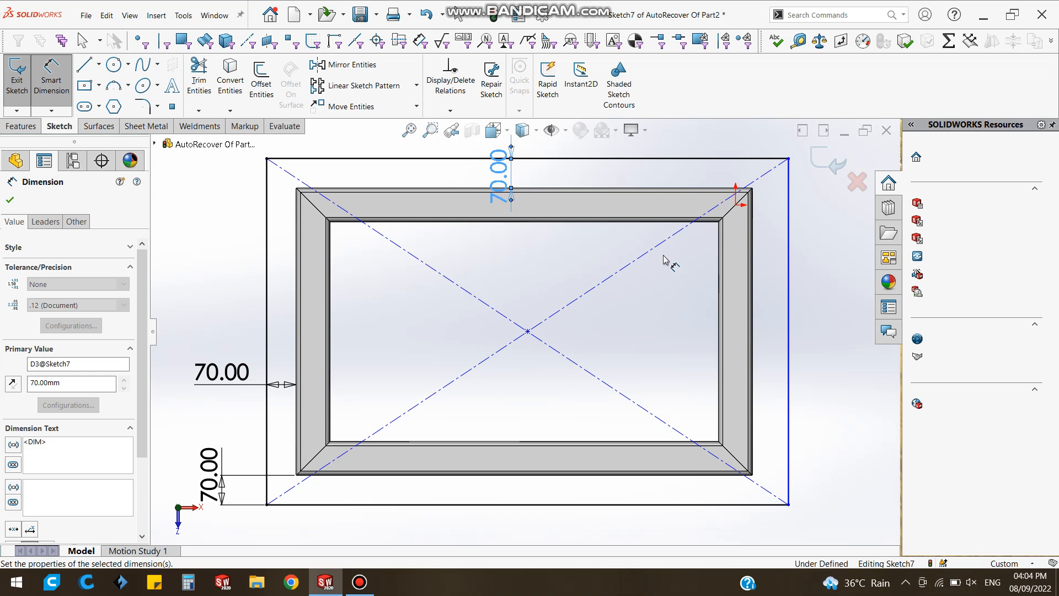
Dimension the rectangle's right edge 70 mm outside the frame's right outer edge and finish dimensioning.
left_click(753, 303)
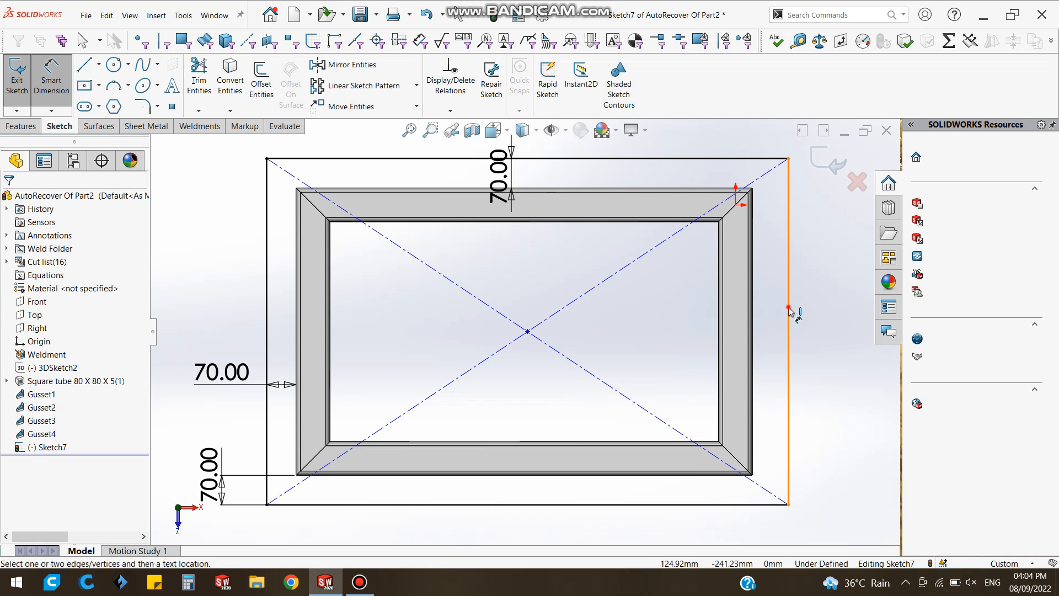
left_click(789, 312)
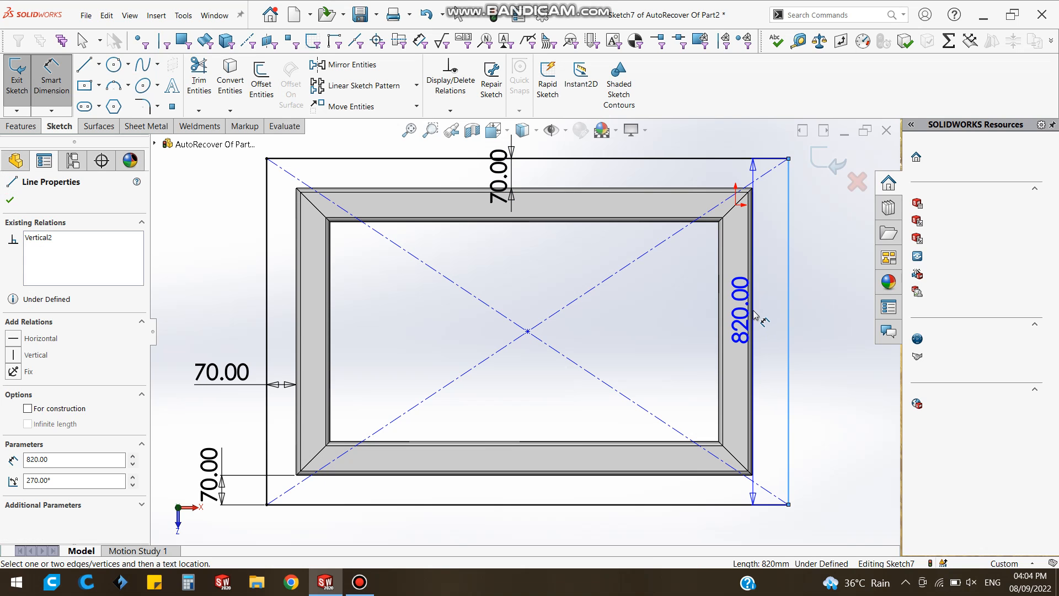
key("Escape")
left_click(783, 314)
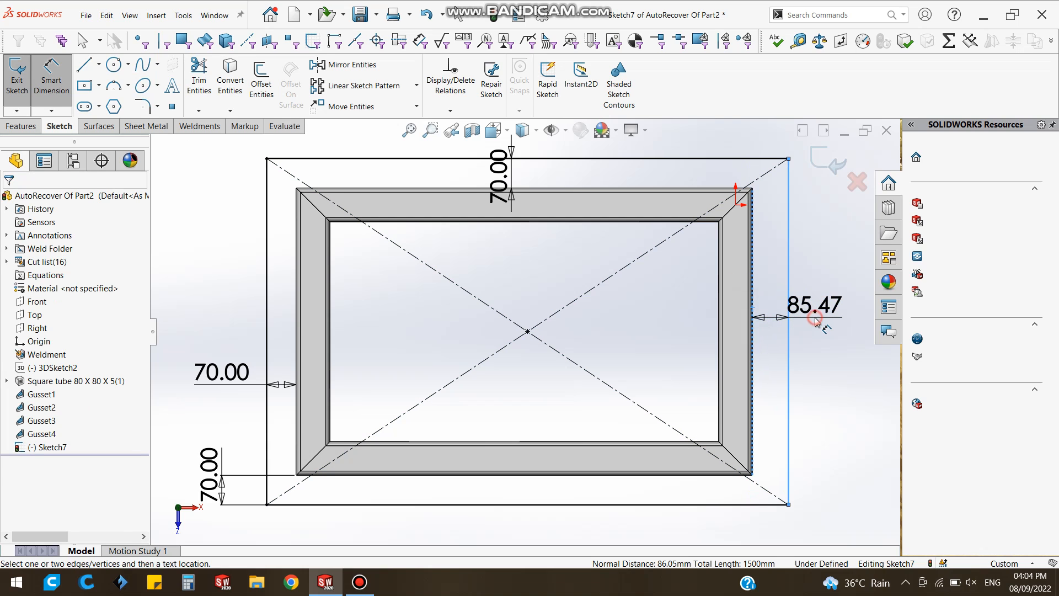
left_click(815, 240)
type("70")
key("Return")
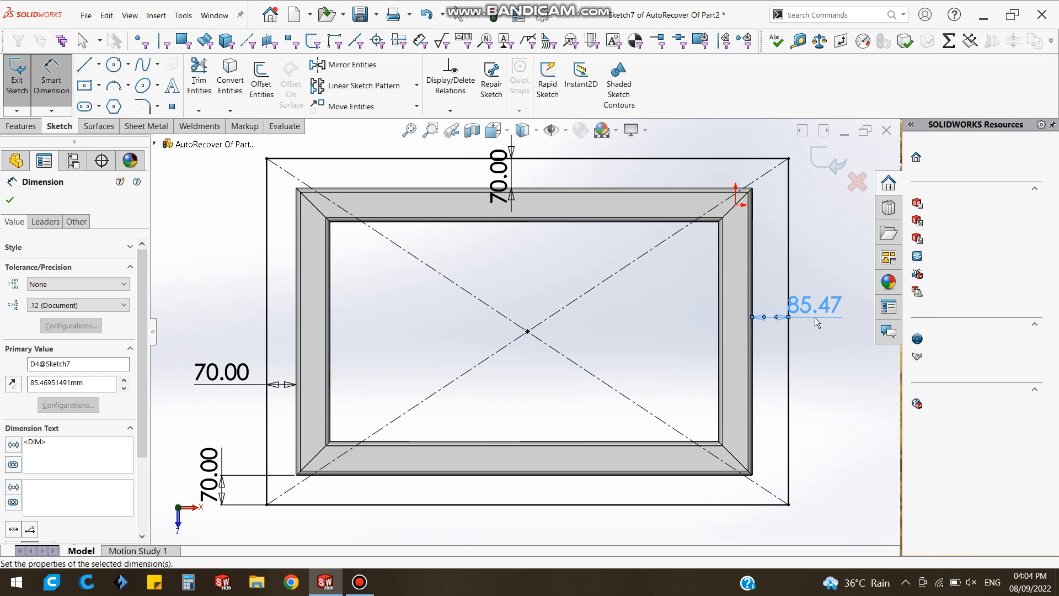
left_click(9, 203)
Extrude the rectangle upward as a 16 mm thick tabletop with a blind boss extrusion.
middle_click_drag(440, 425, 602, 177)
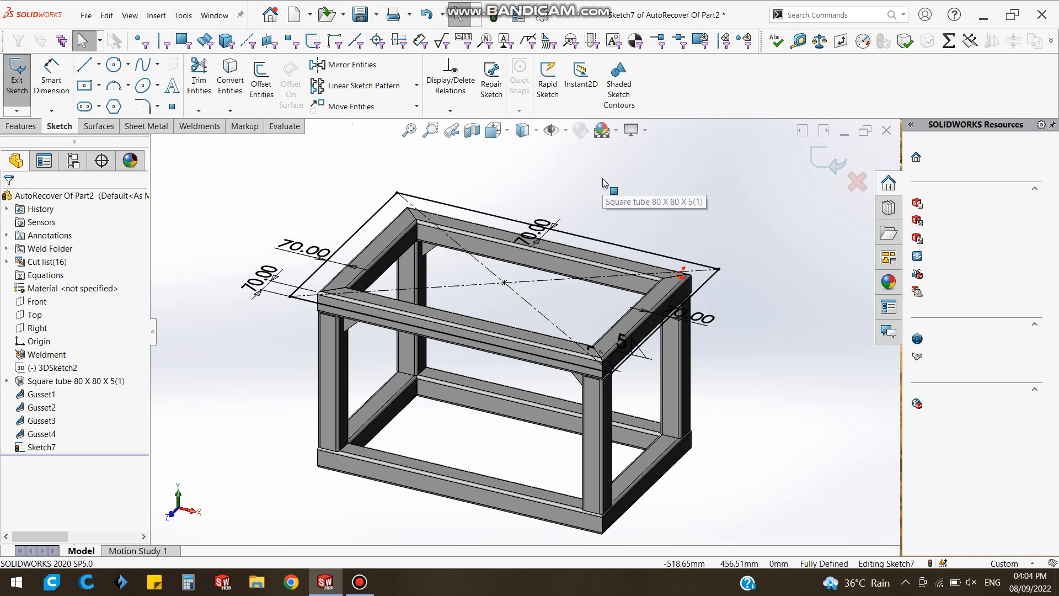
left_click(31, 129)
left_click(22, 78)
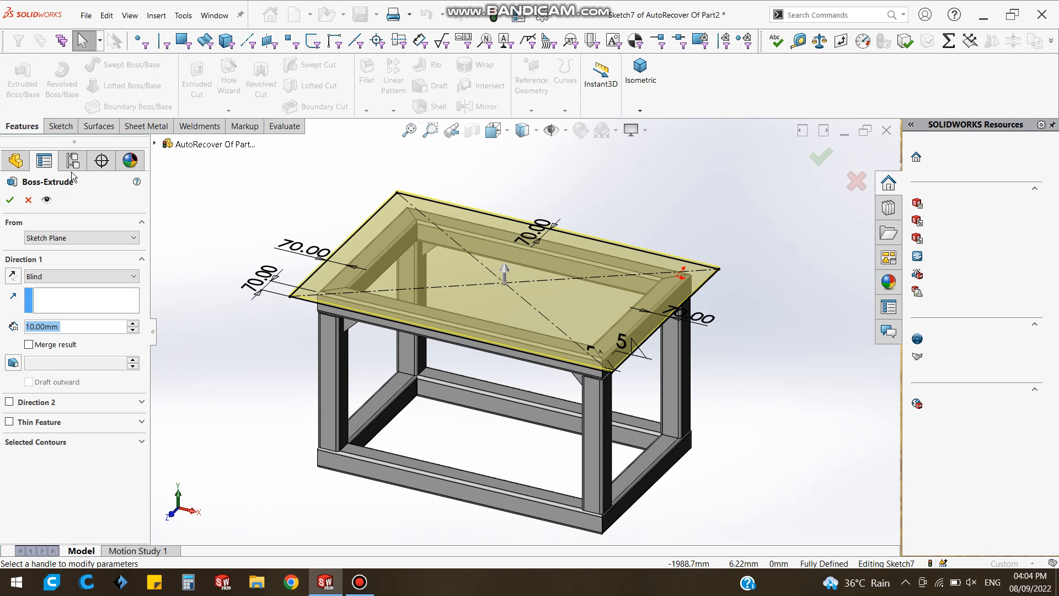
scroll(369, 295, "down", 5)
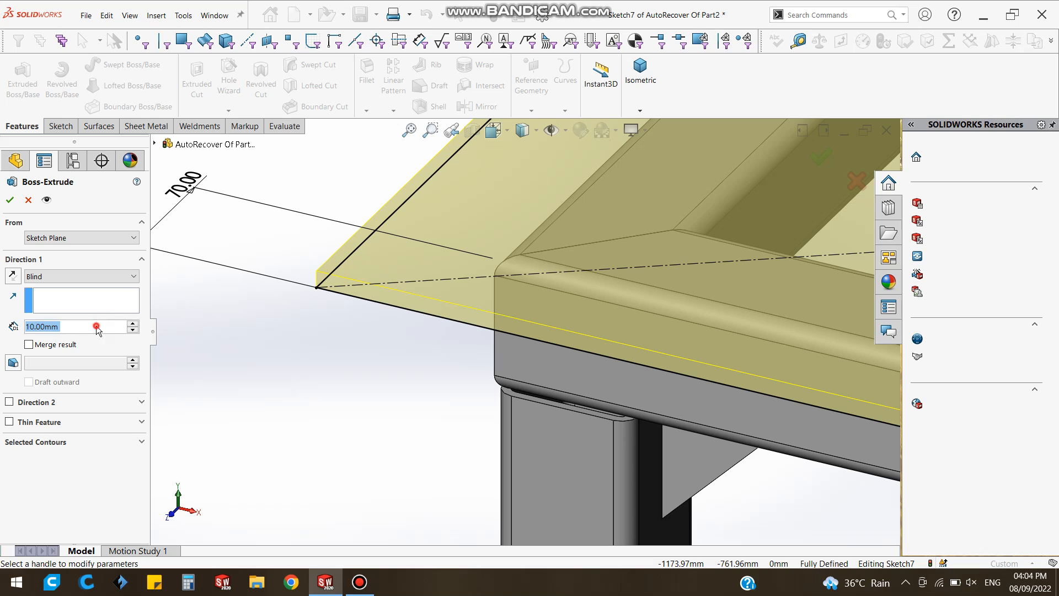
key("BackSpace")
key("BackSpace")
type("6")
key("Return")
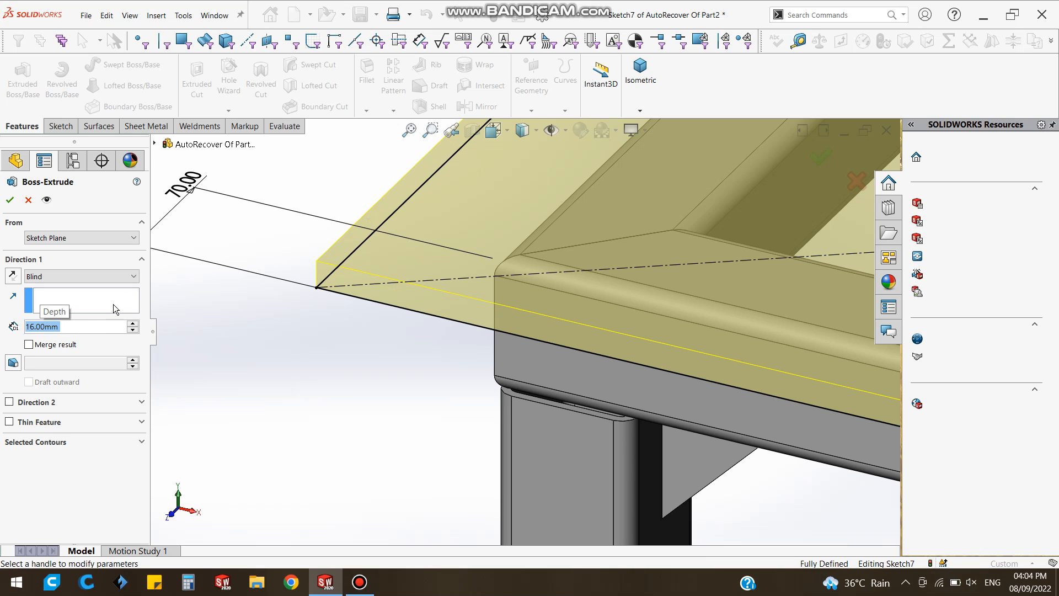
left_click(11, 201)
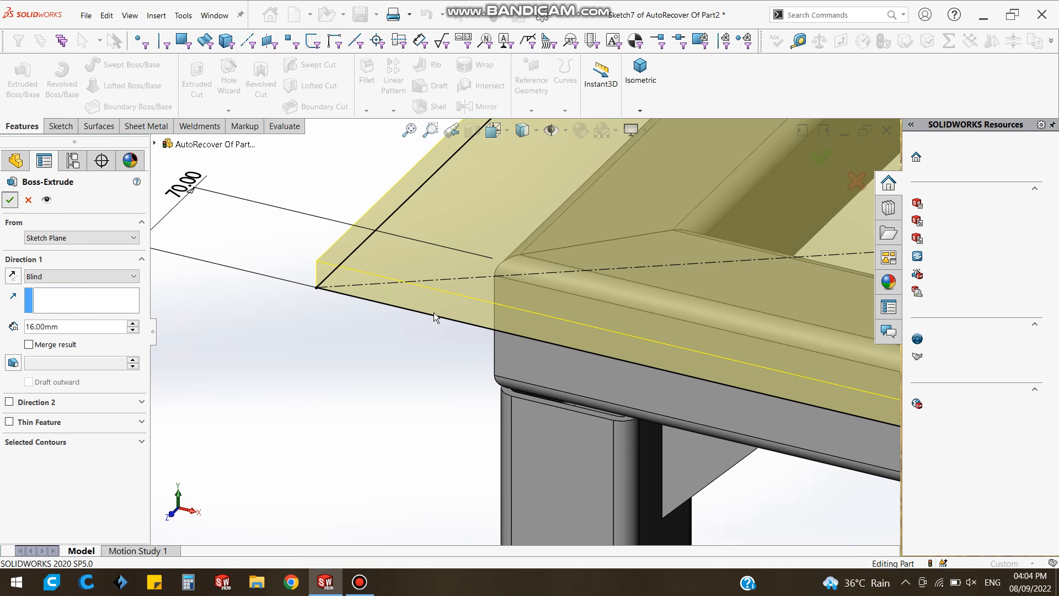
Move the weld symbol at the tabletop's front right corner down into the open space below the frame's top rail.
scroll(525, 322, "up", 12)
scroll(673, 289, "down", 3)
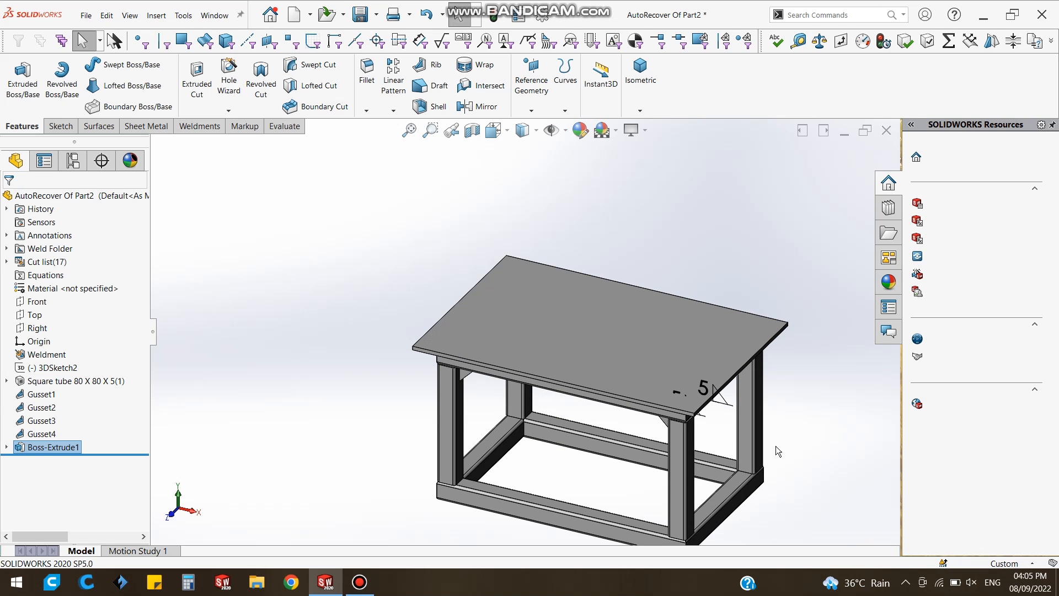
middle_click_drag(373, 409, 519, 429)
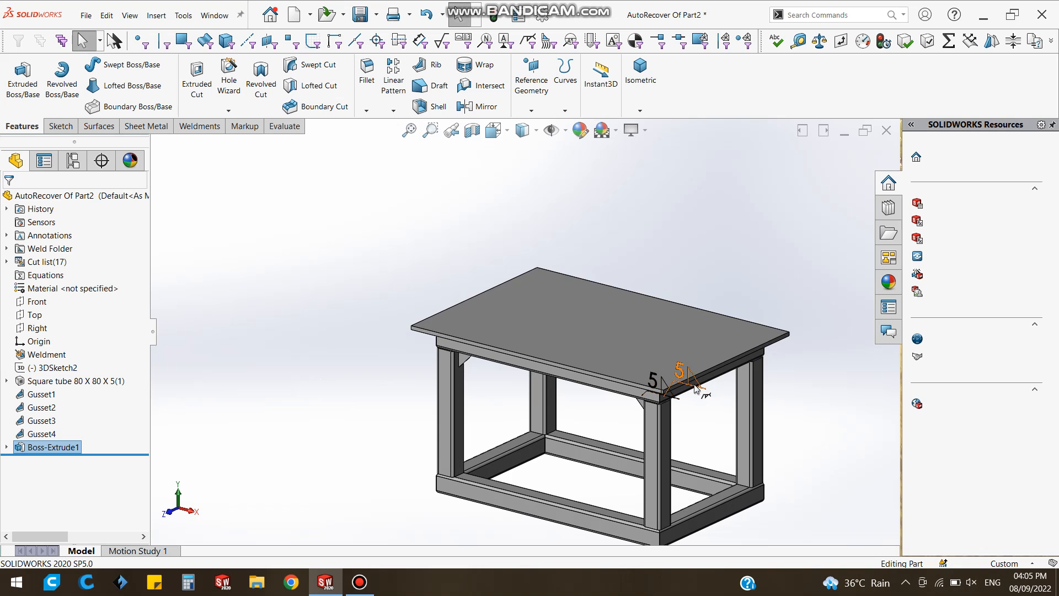
left_click_drag(651, 445, 617, 462)
left_click_drag(676, 414, 692, 442)
left_click(703, 423)
scroll(689, 386, "down", 4)
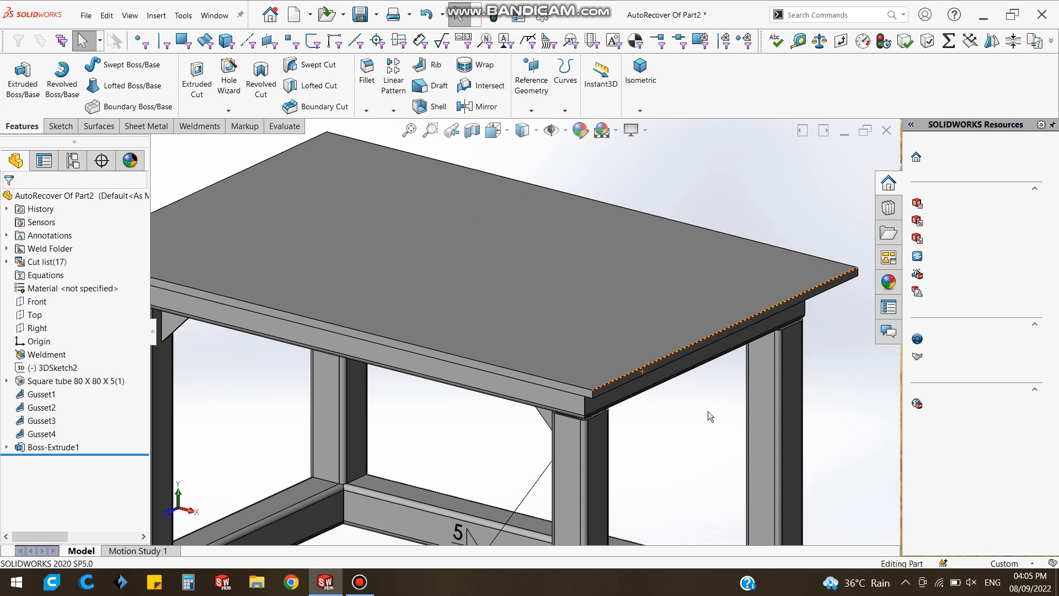
scroll(708, 415, "up", 4)
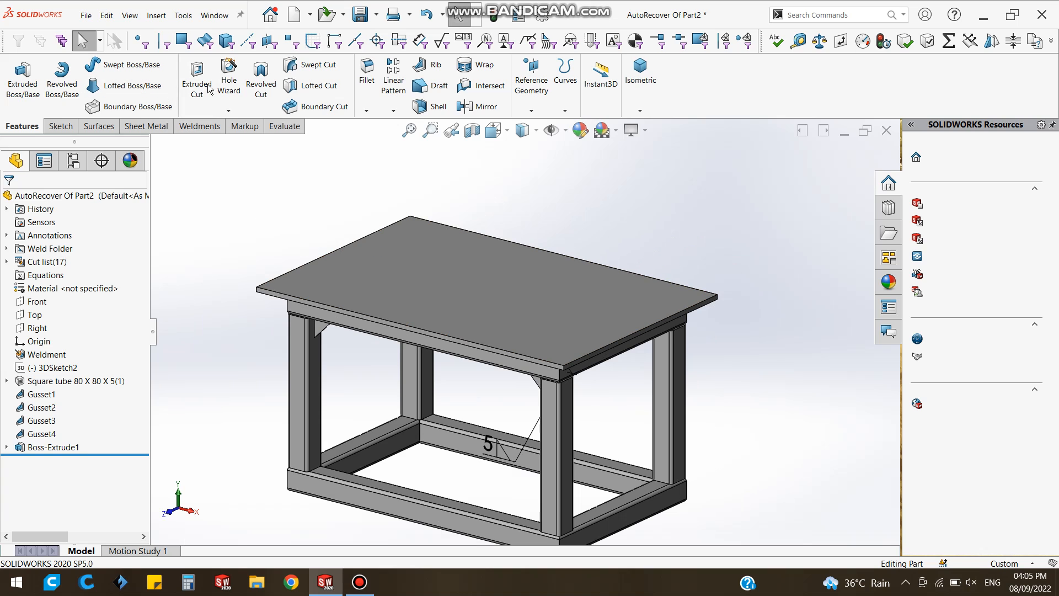
Fillet the four vertical corner edges of the tabletop with a 10 mm radius.
left_click(367, 87)
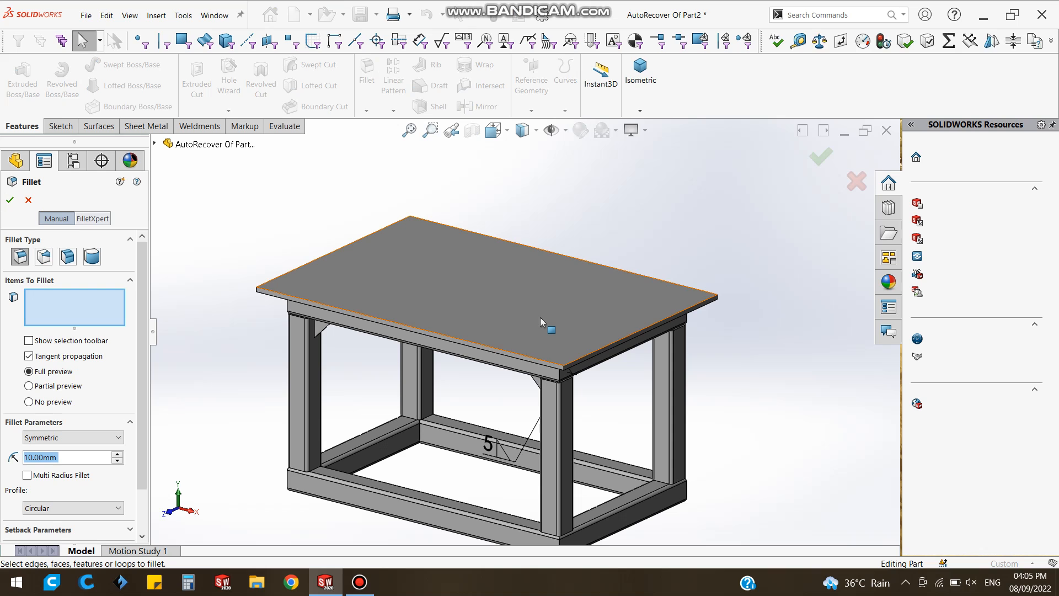
scroll(561, 372, "down", 4)
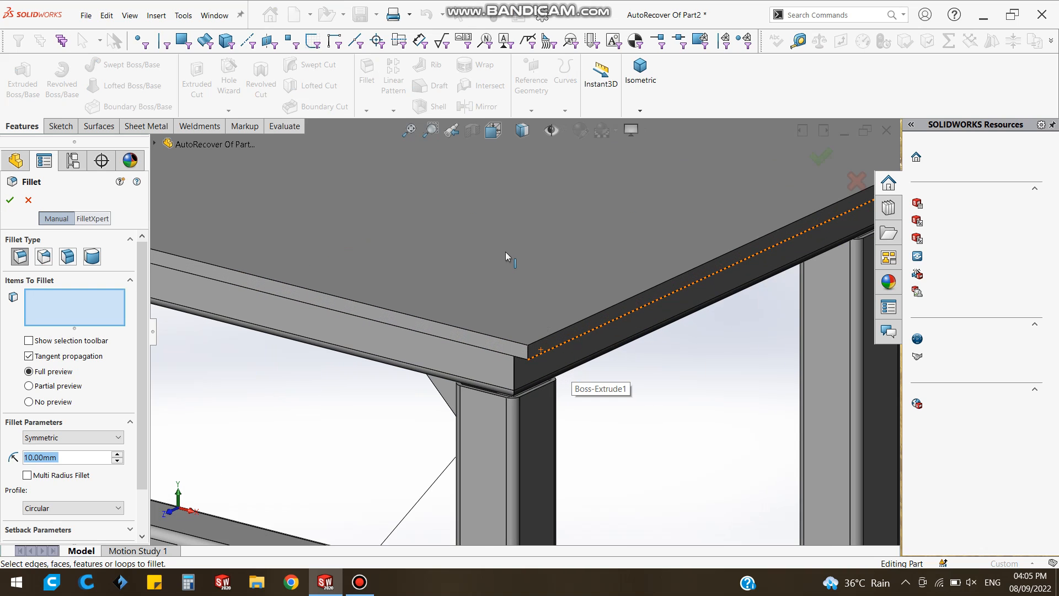
scroll(486, 226, "up", 1)
left_click(523, 348)
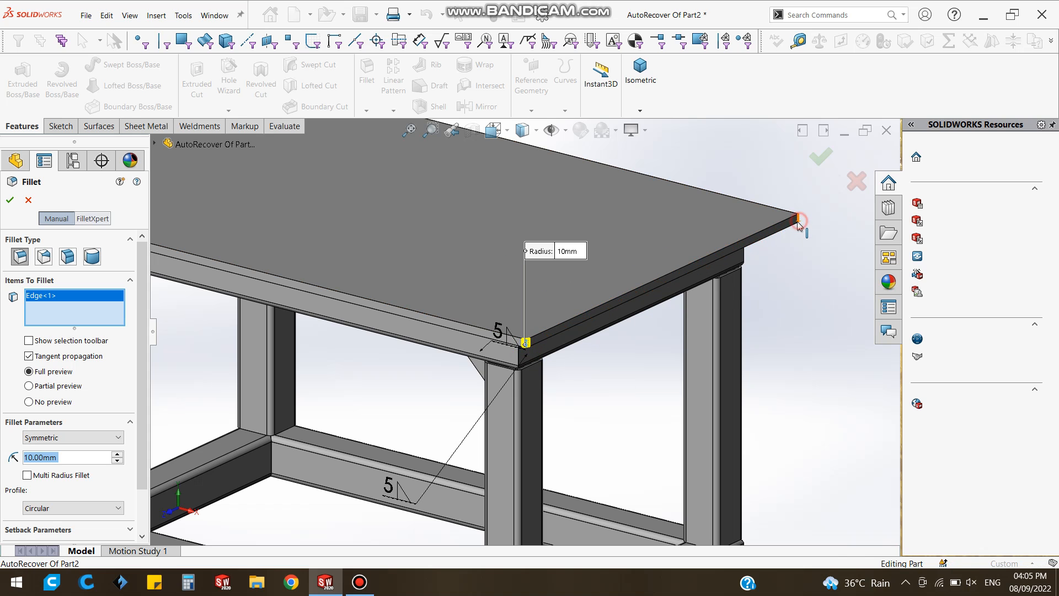
left_click(418, 319)
scroll(419, 317, "up", 2)
scroll(309, 287, "down", 4)
left_click(248, 237)
middle_click_drag(335, 234, 510, 223)
scroll(281, 264, "up", 3)
scroll(329, 342, "down", 4)
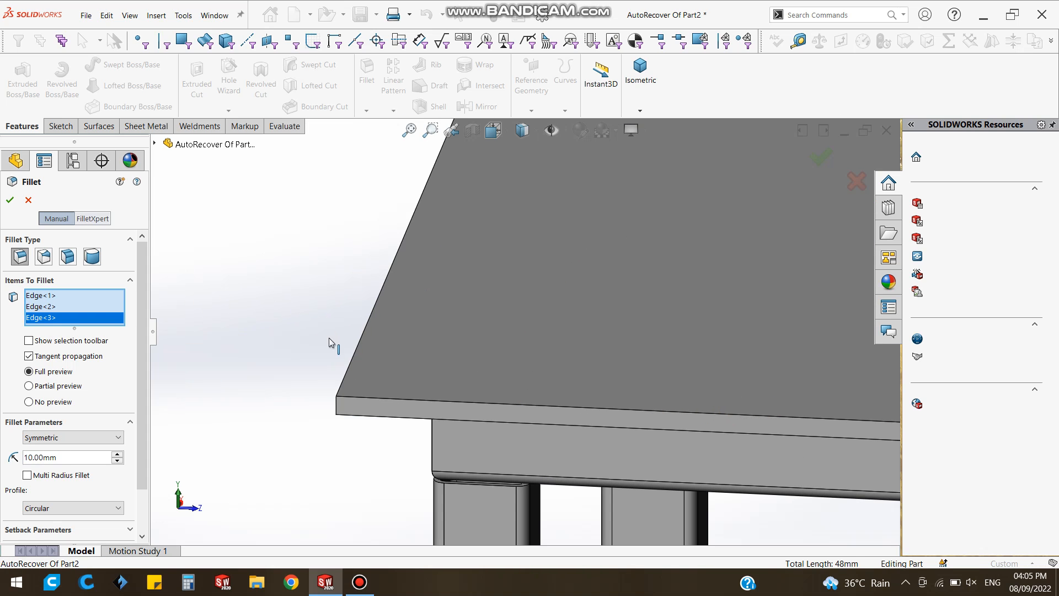
left_click(339, 407)
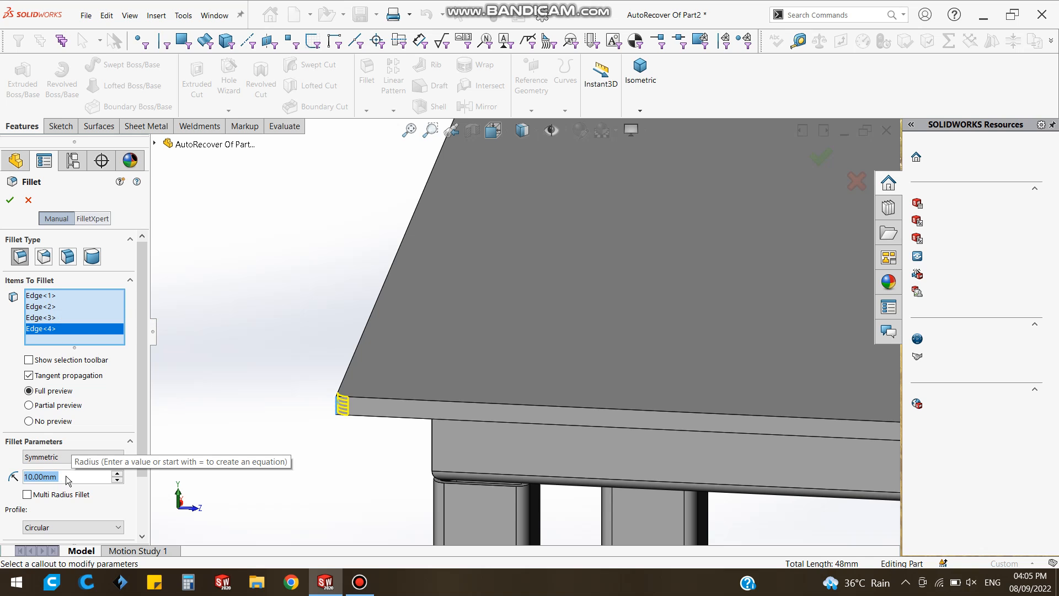
left_click(9, 199)
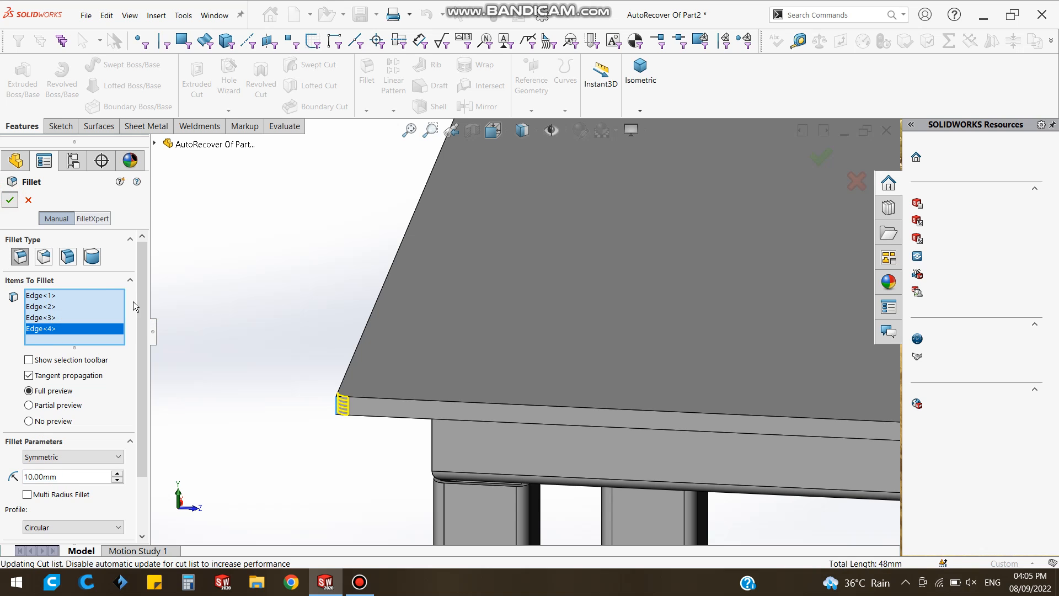
Fillet the edges around the tabletop's upper face with a 5 mm radius.
scroll(709, 299, "up", 2)
scroll(709, 296, "up", 3)
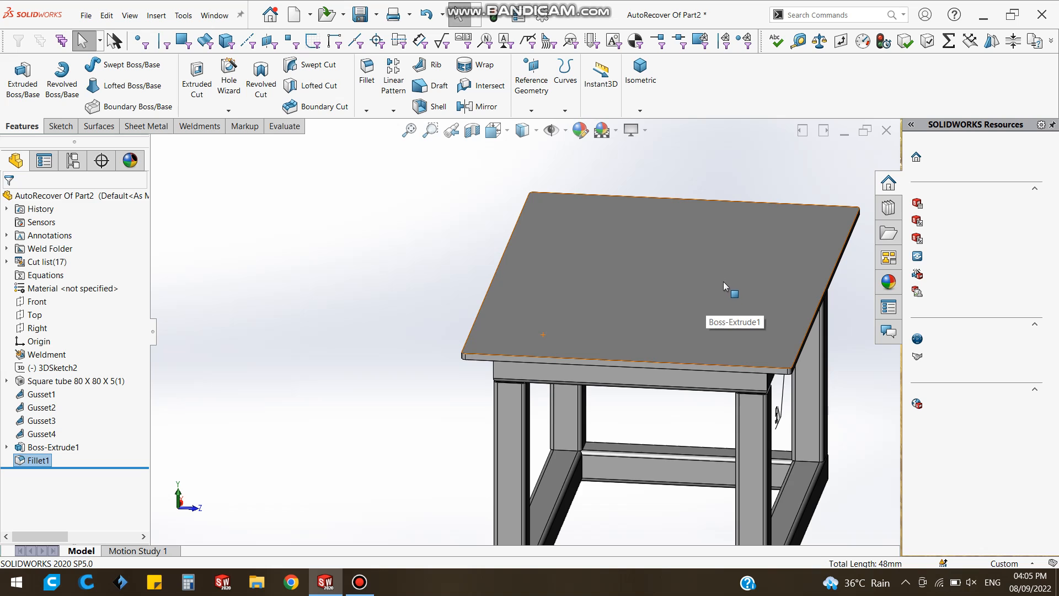
left_click(367, 76)
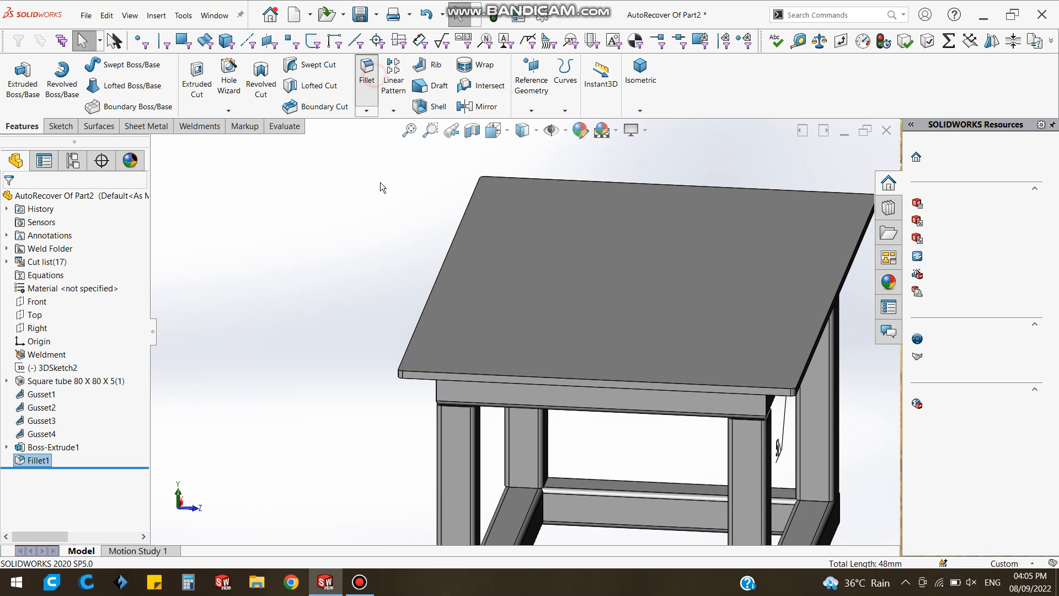
left_click(581, 284)
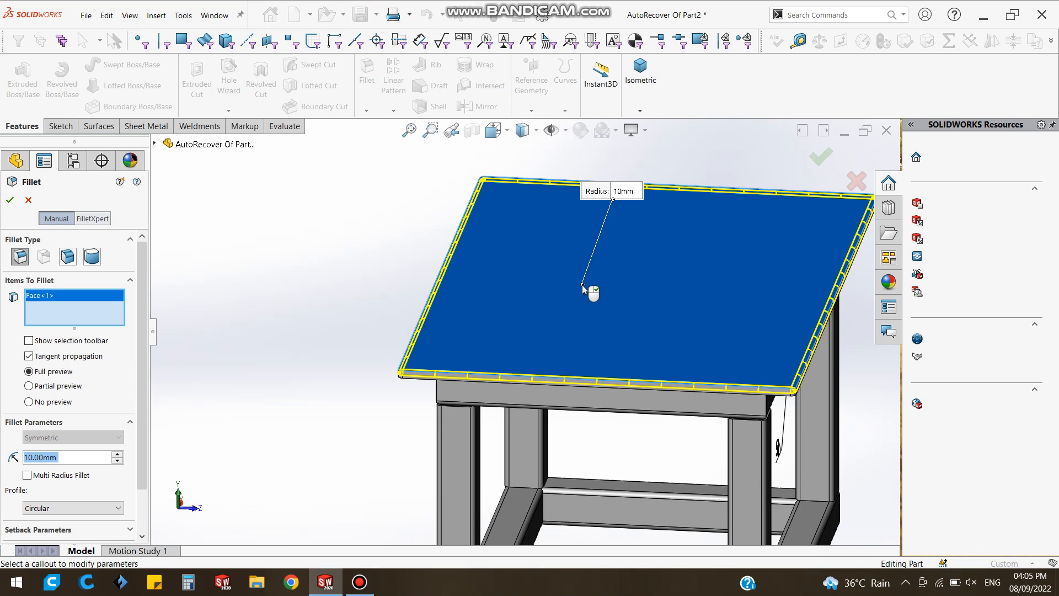
scroll(673, 358, "down", 2)
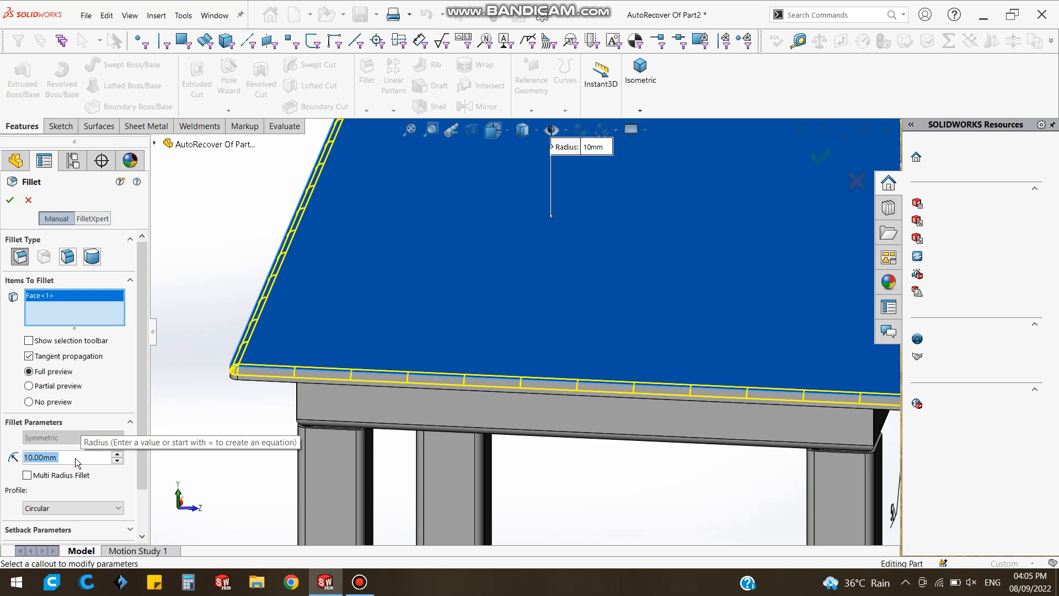
type("5")
key("Return")
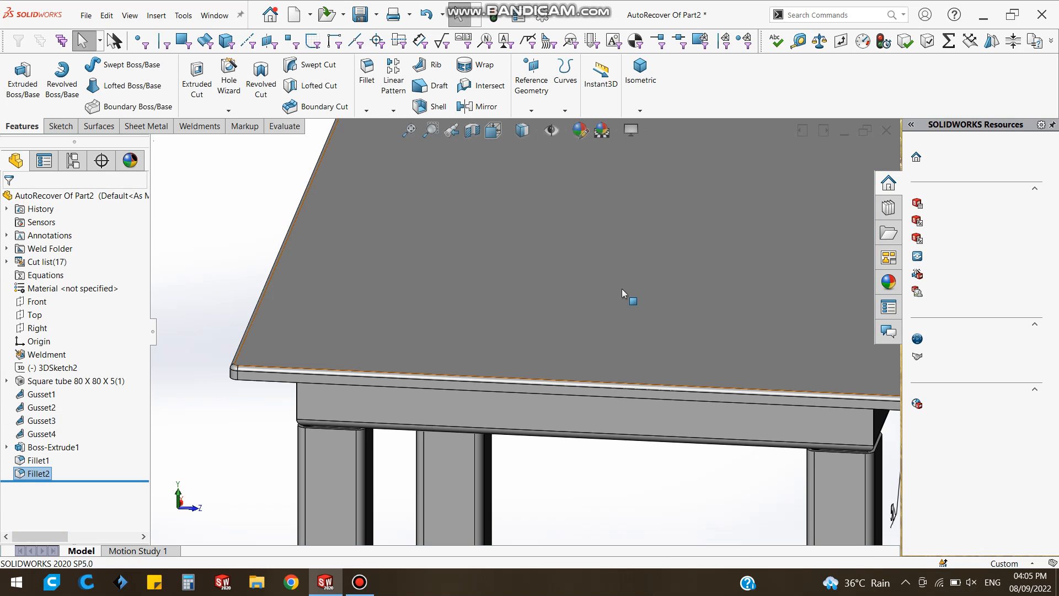
scroll(620, 287, "up", 5)
middle_click_drag(687, 322, 752, 353)
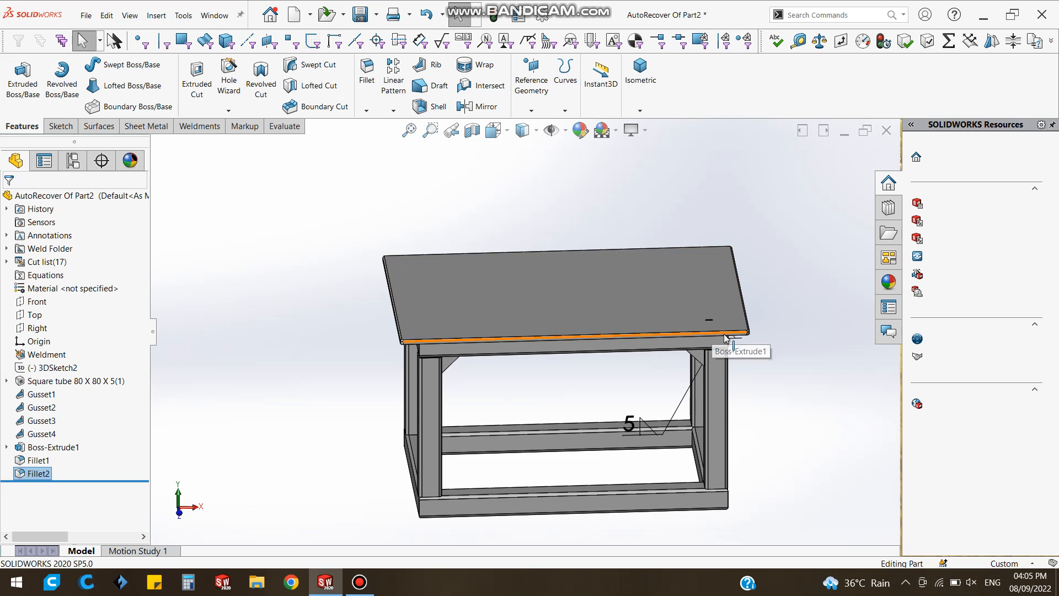
Move the weld symbol from the tabletop's front right corner into the open space beside the front right leg and show the isometric view.
left_click_drag(790, 431, 795, 431)
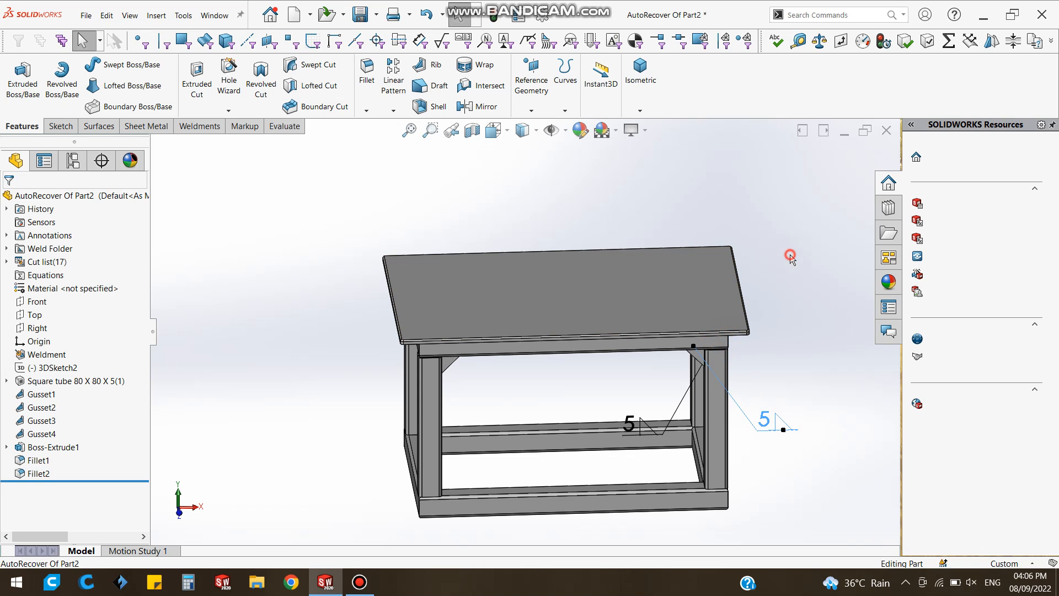
key("space")
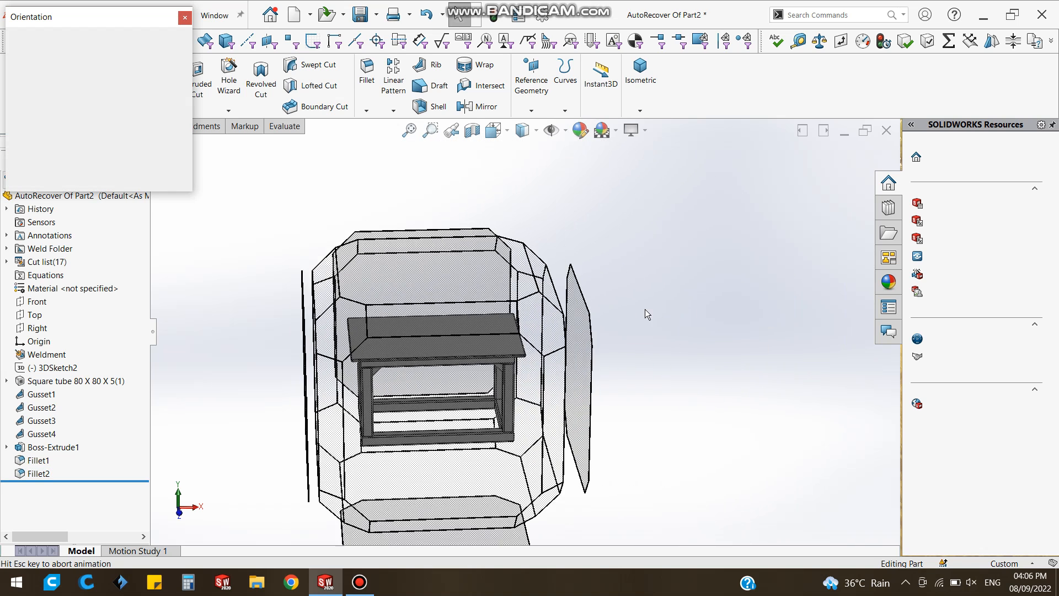
left_click(493, 331)
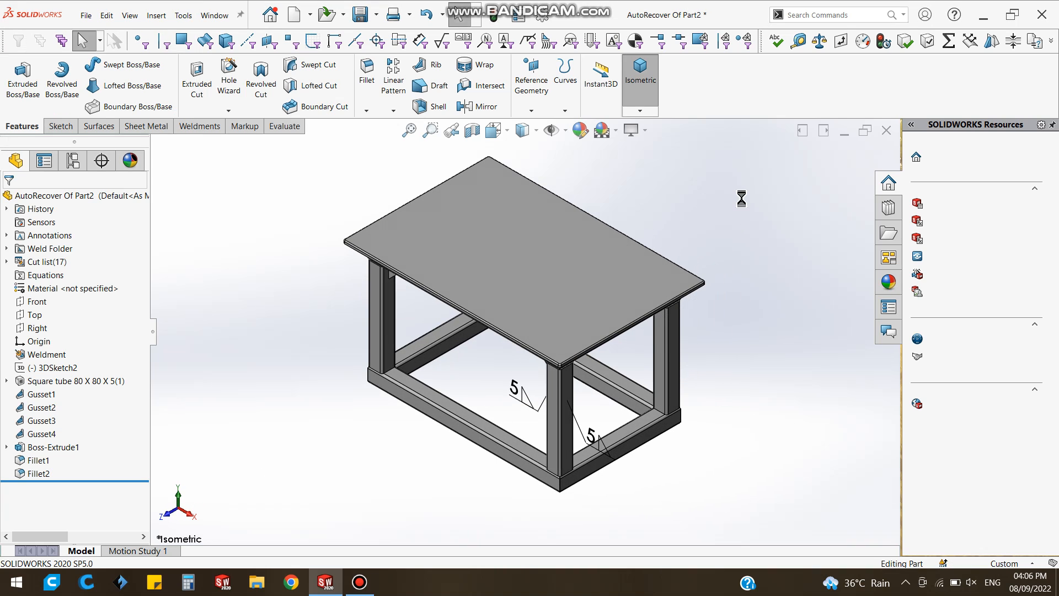
Apply the polished maple wood appearance to the tabletop.
scroll(730, 215, "down", 1)
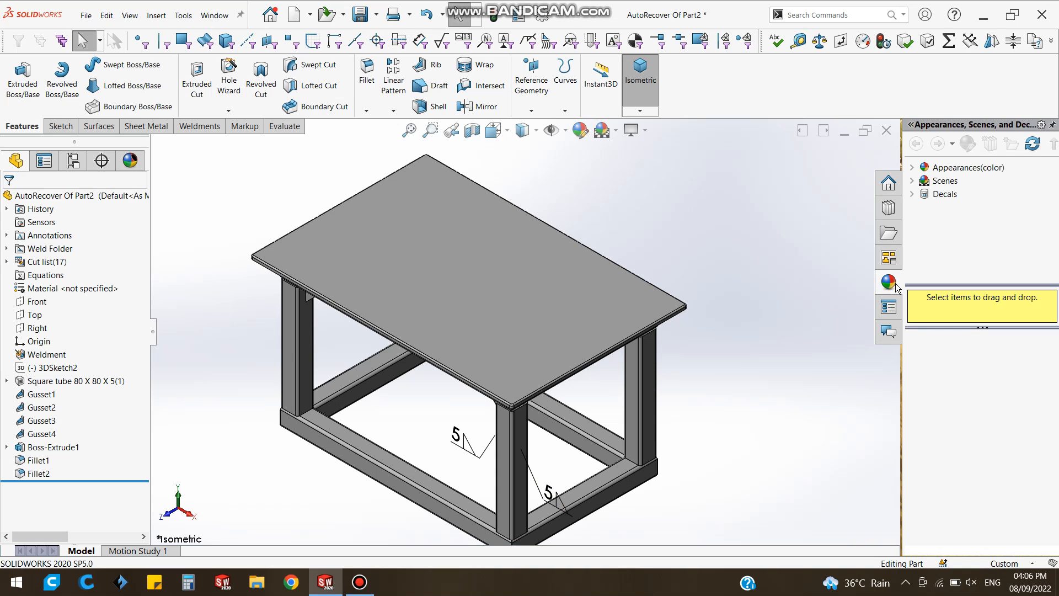
left_click(911, 168)
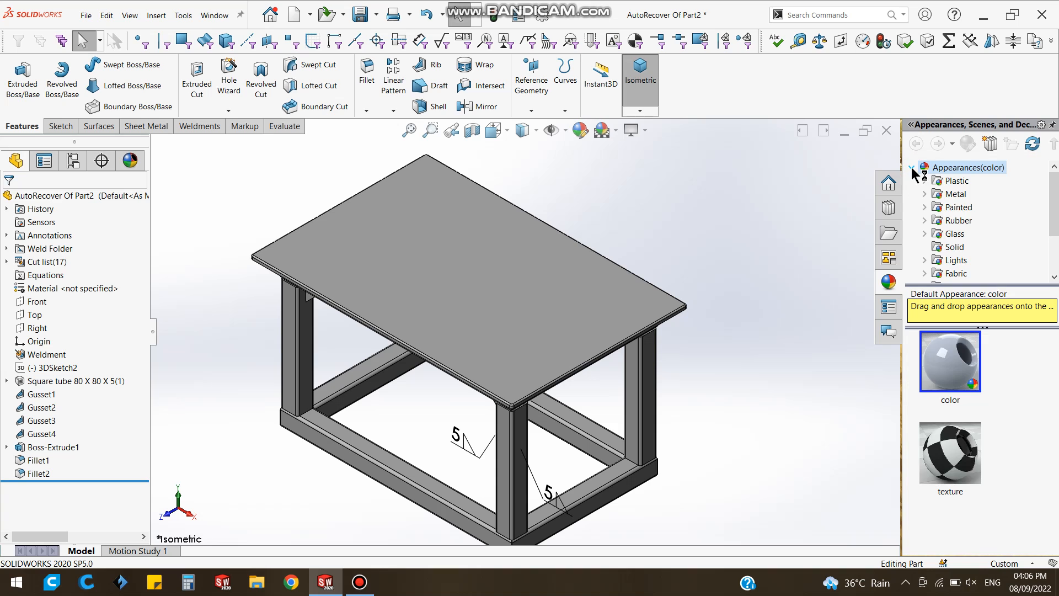
scroll(938, 235, "down", 2)
left_click(925, 220)
left_click(937, 208)
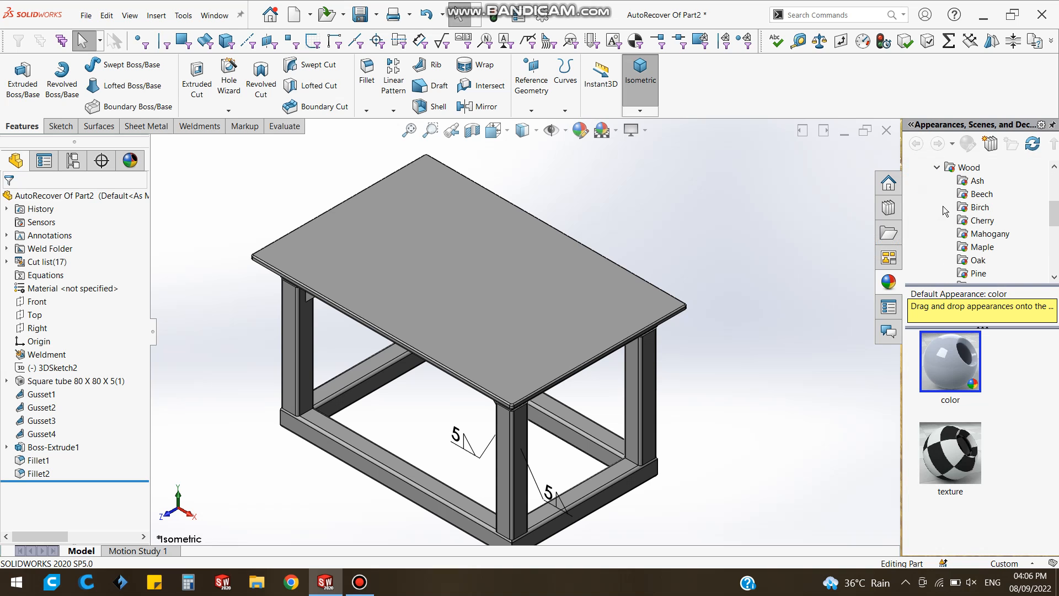
scroll(998, 373, "down", 5)
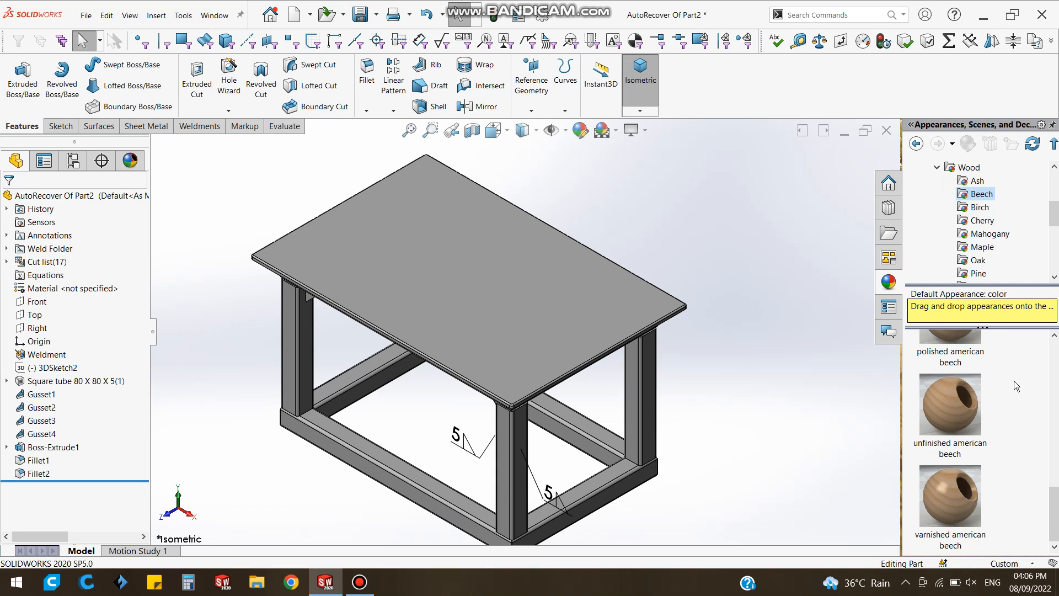
left_click(985, 235)
scroll(995, 352, "down", 5)
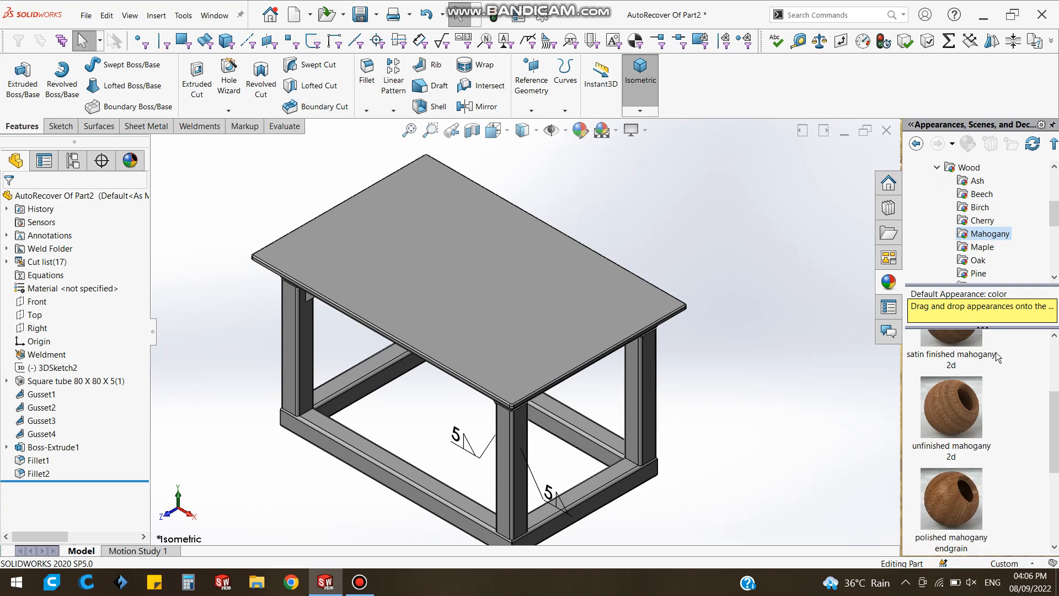
left_click(986, 247)
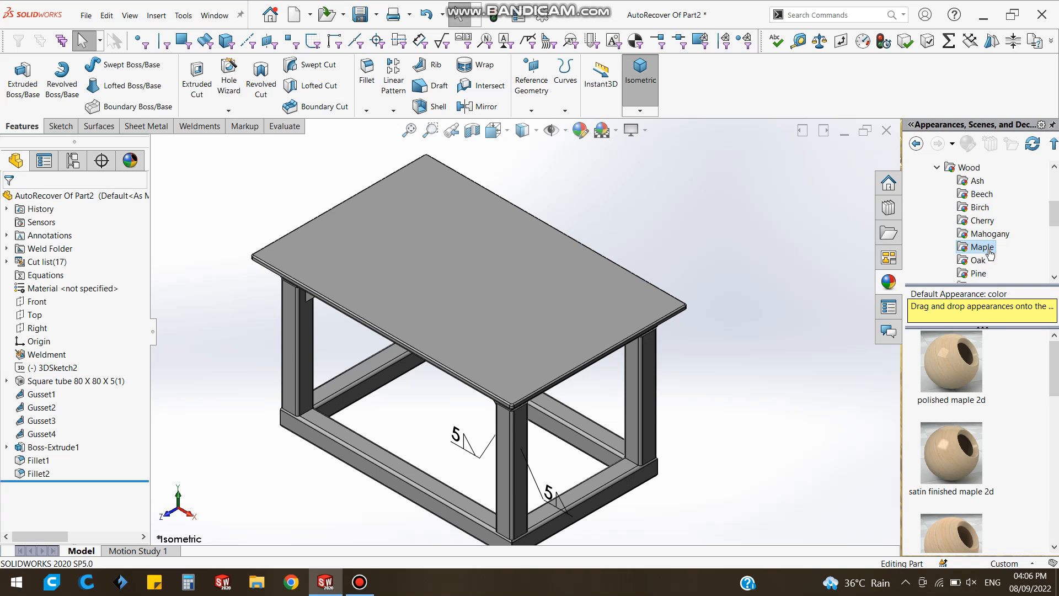
scroll(1001, 389, "down", 6)
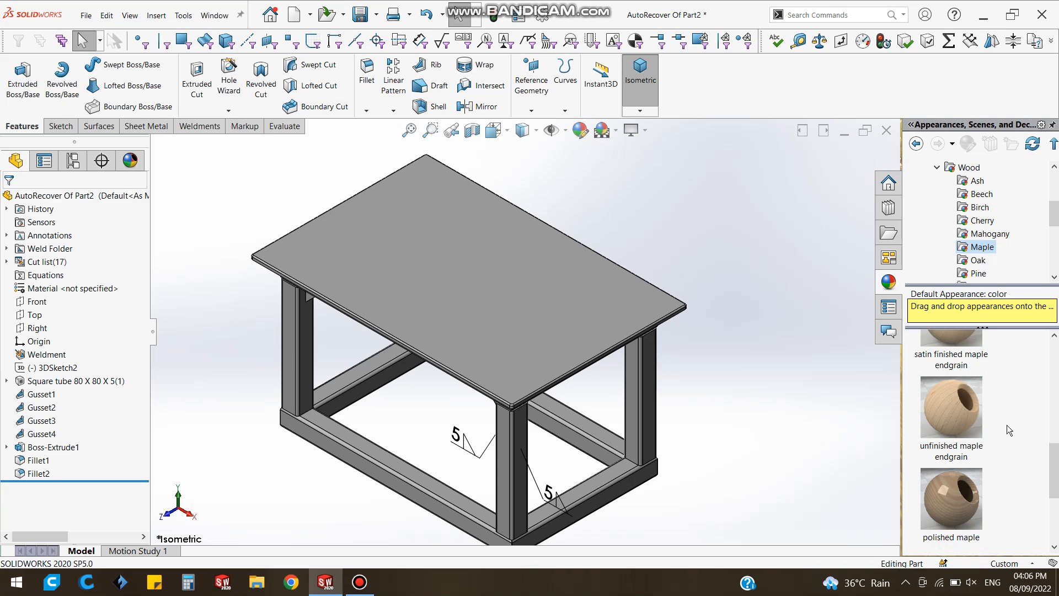
left_click_drag(957, 501, 548, 286)
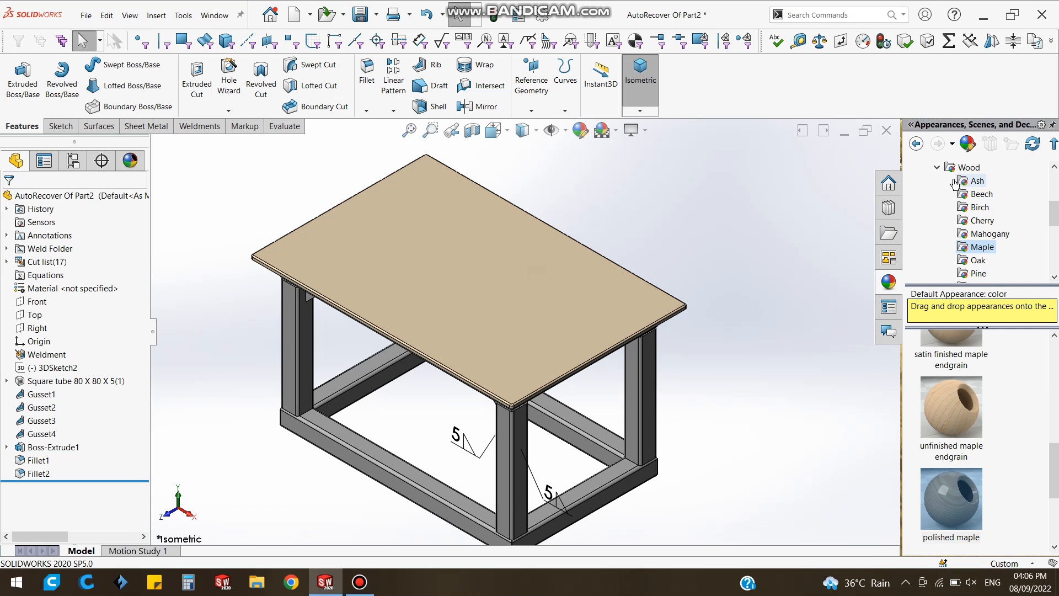
Apply the brushed aluminum metal appearance to the whole part.
left_click(936, 168)
scroll(927, 175, "up", 3)
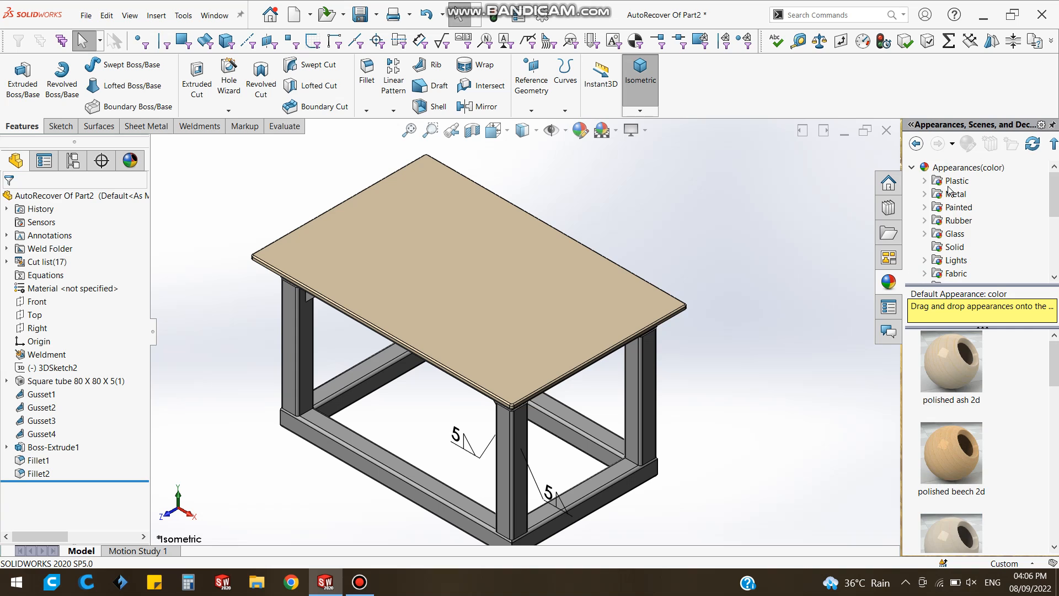
left_click(925, 194)
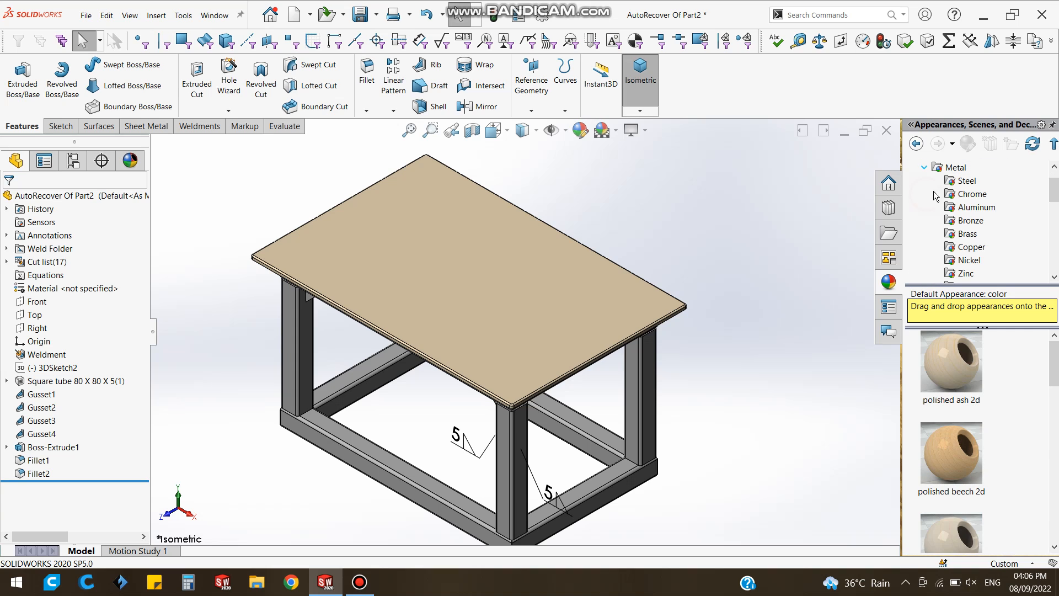
left_click(958, 214)
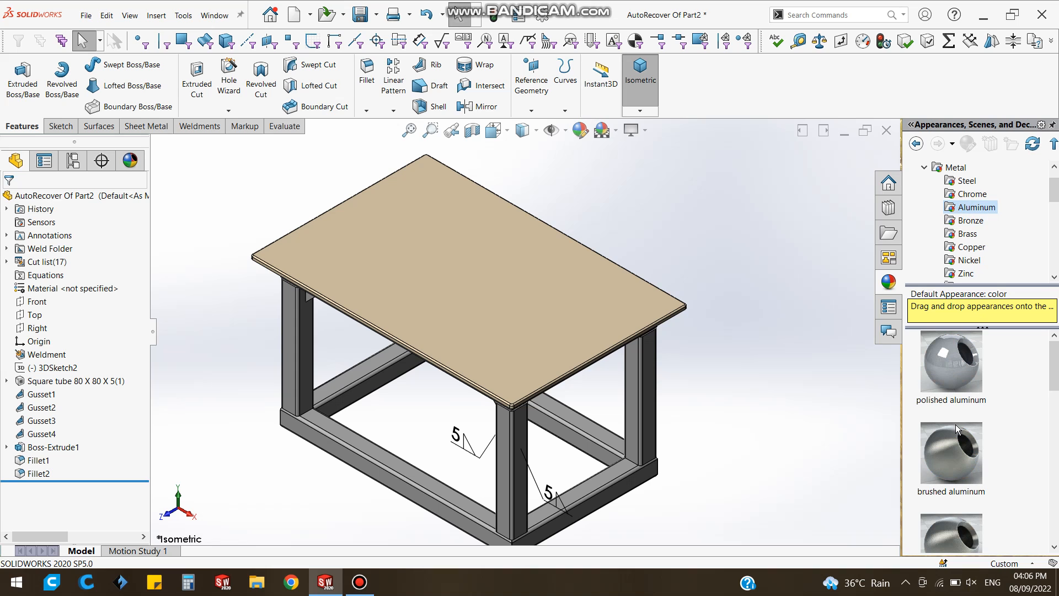
mouse_move(948, 452)
left_mouse_down()
mouse_move(768, 454)
mouse_move(645, 398)
left_mouse_up()
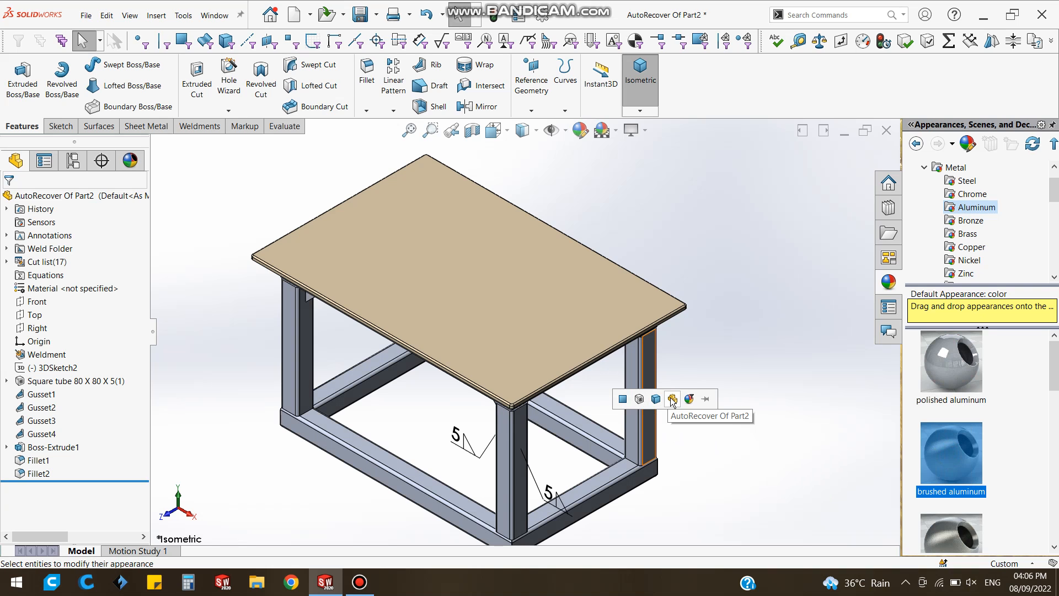
left_click(672, 398)
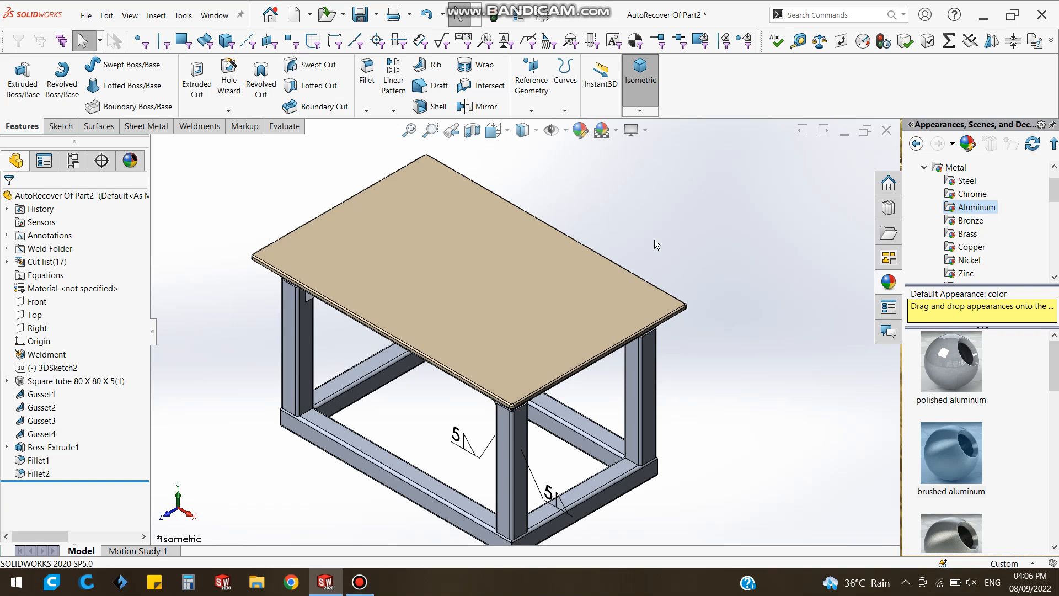
Inspect the tabletop's rounded front left corner and display the model shaded without edges.
scroll(309, 227, "up", 6)
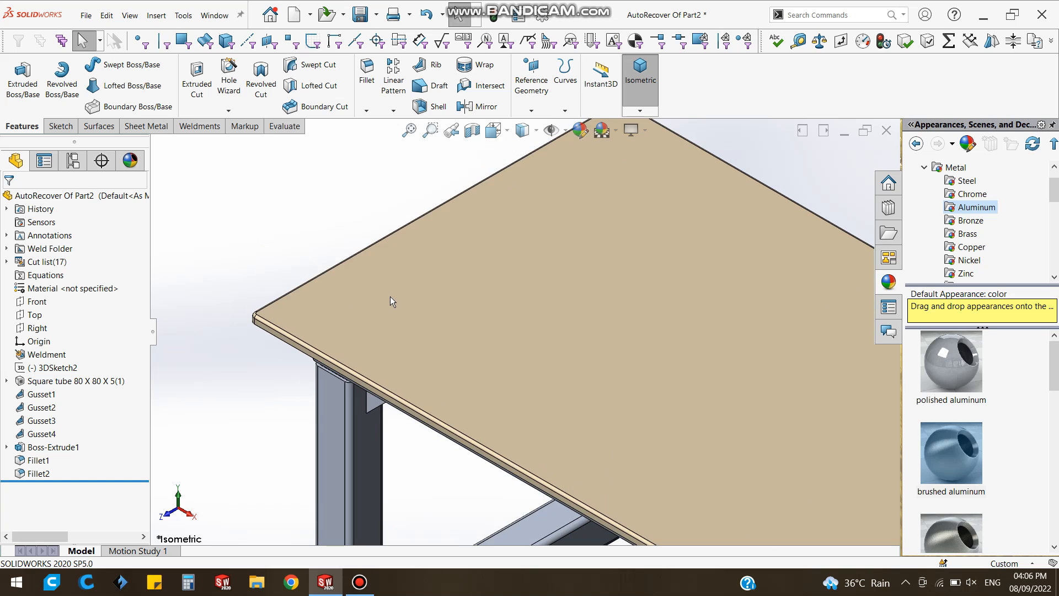
scroll(351, 313, "up", 3)
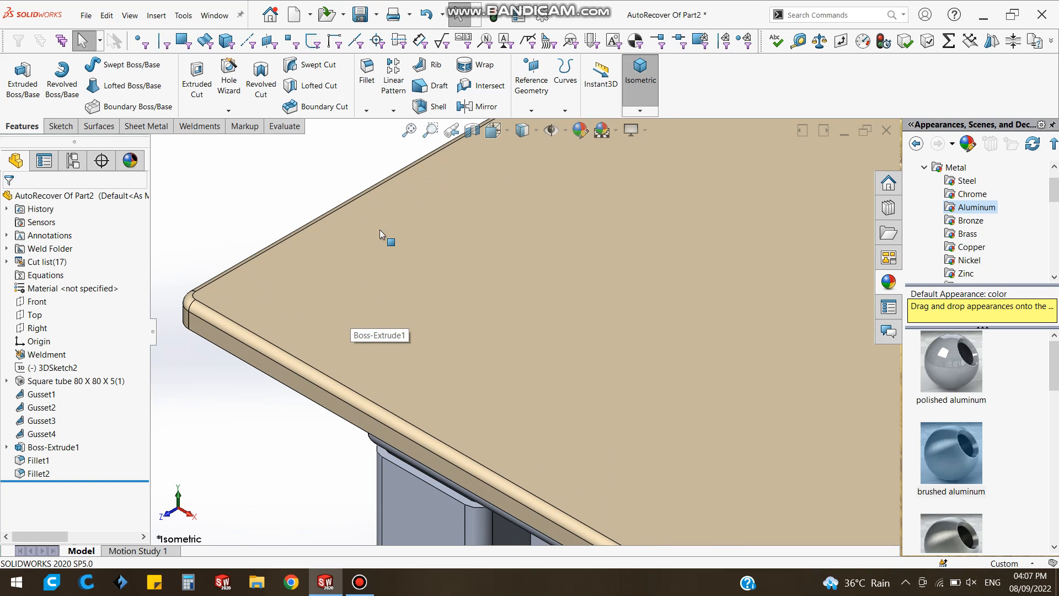
scroll(379, 230, "down", 3)
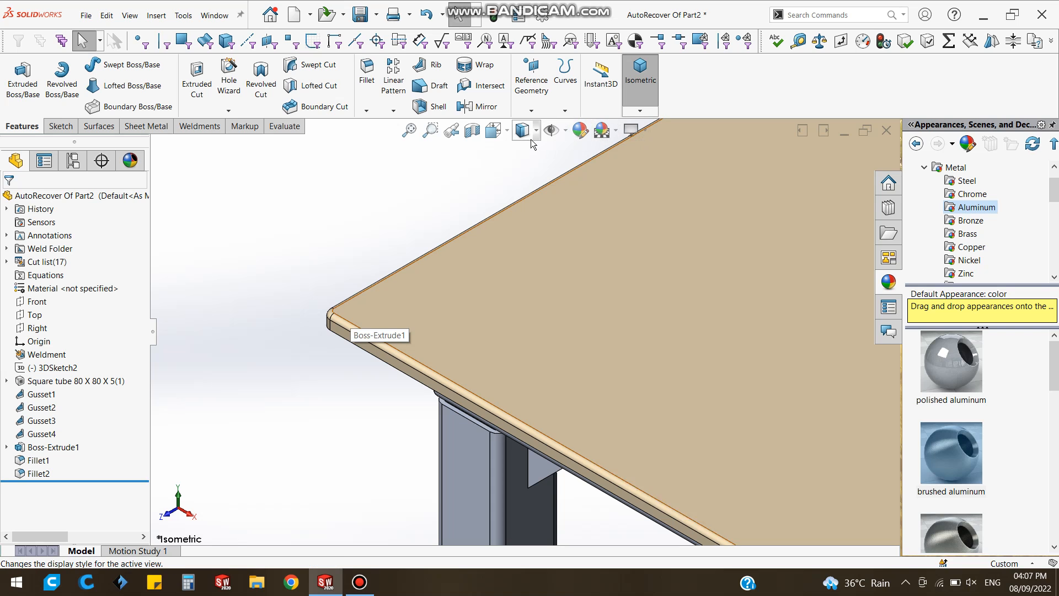
scroll(610, 259, "down", 4)
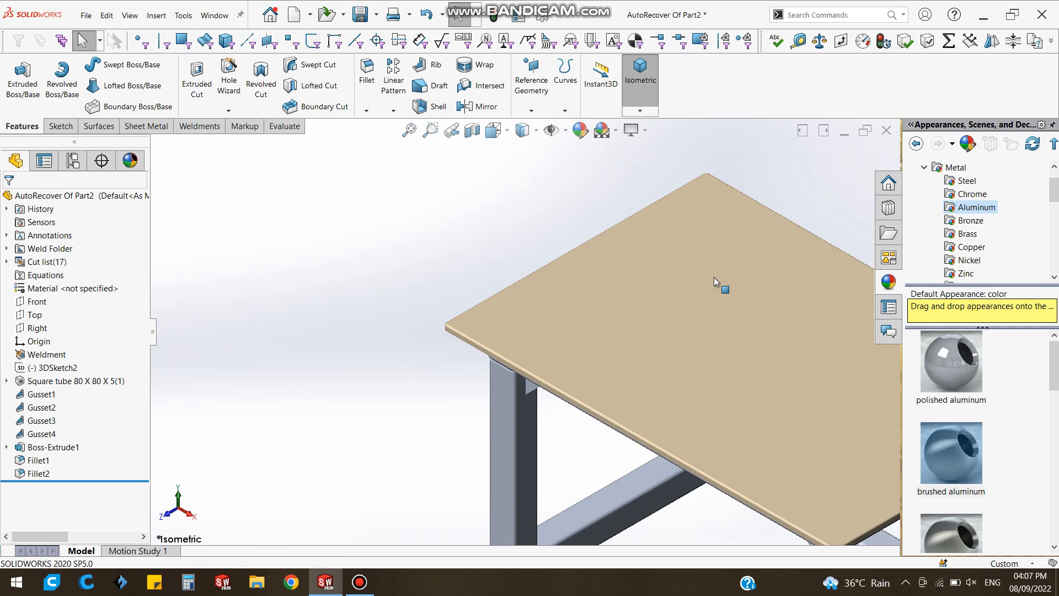
scroll(714, 277, "down", 5)
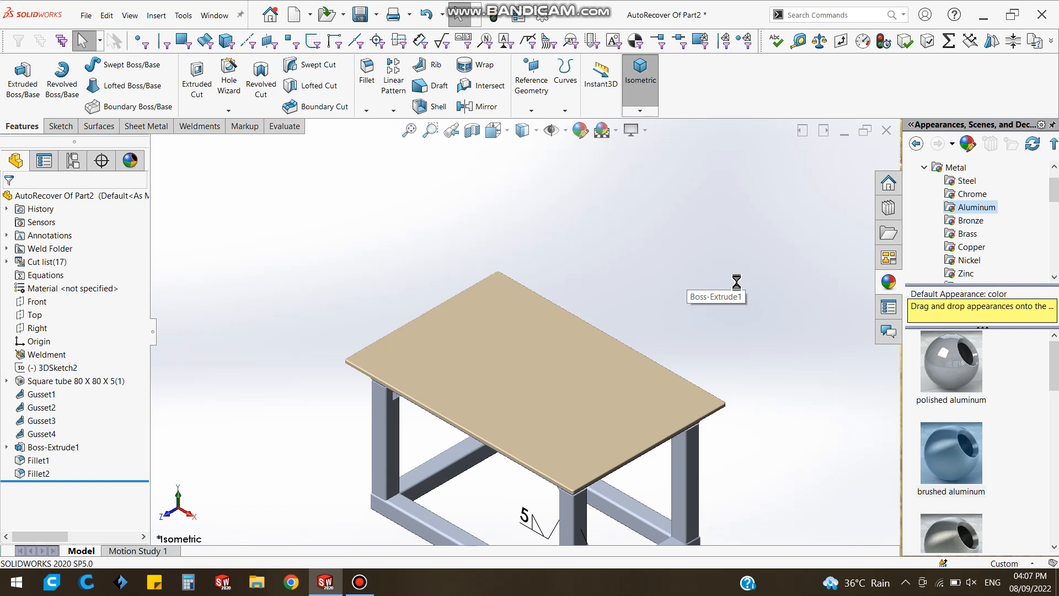
Turn on RealView Graphics, Ambient Occlusion and Shadows In Shaded Mode for the table's display.
left_click(644, 131)
left_click(646, 154)
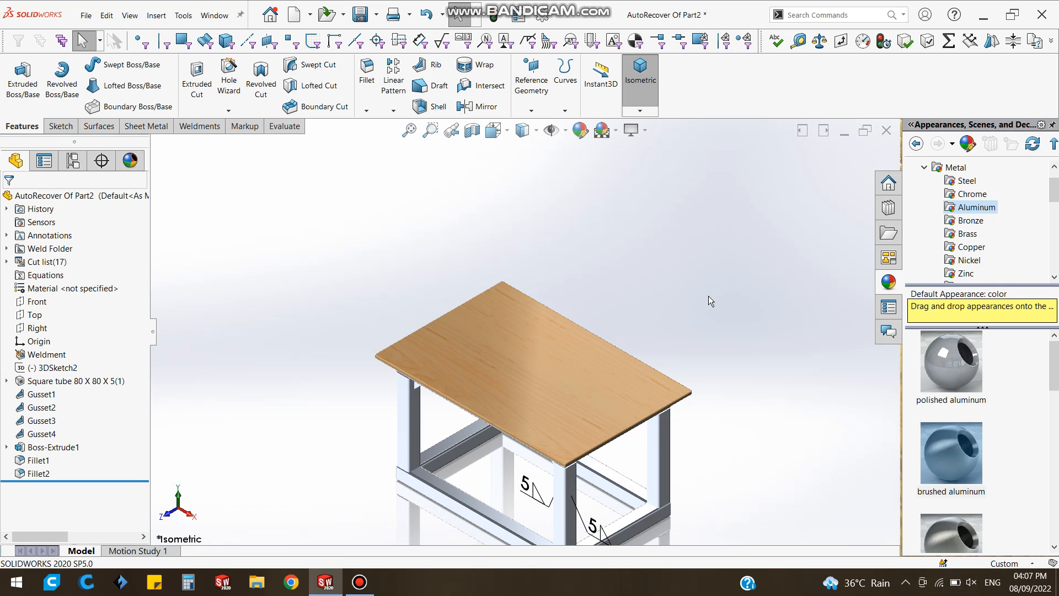
left_click(644, 131)
left_click(648, 176)
left_click(643, 131)
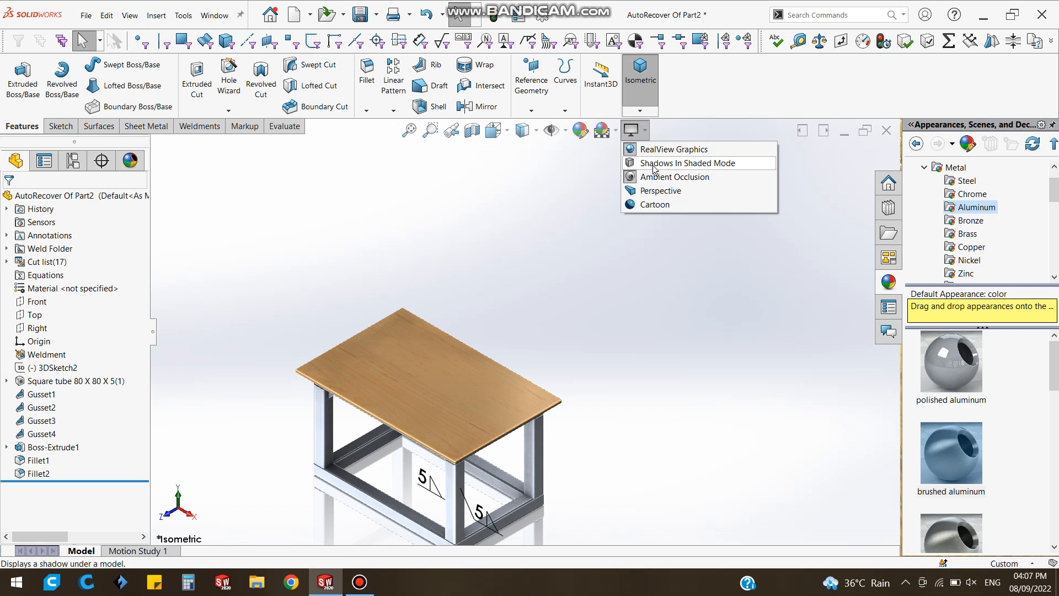
left_click(654, 164)
key("space")
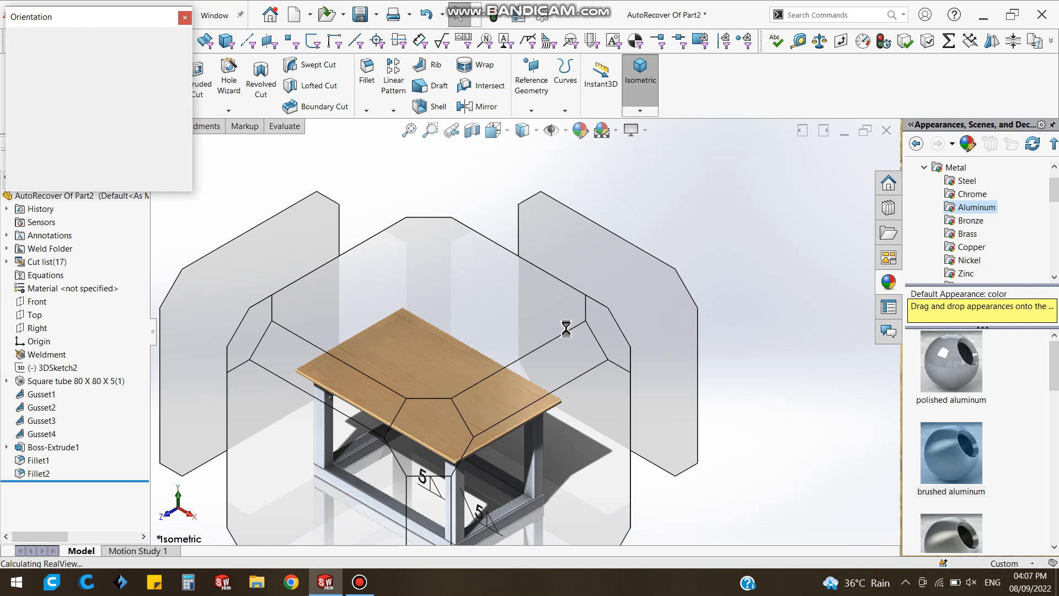
left_click(398, 388)
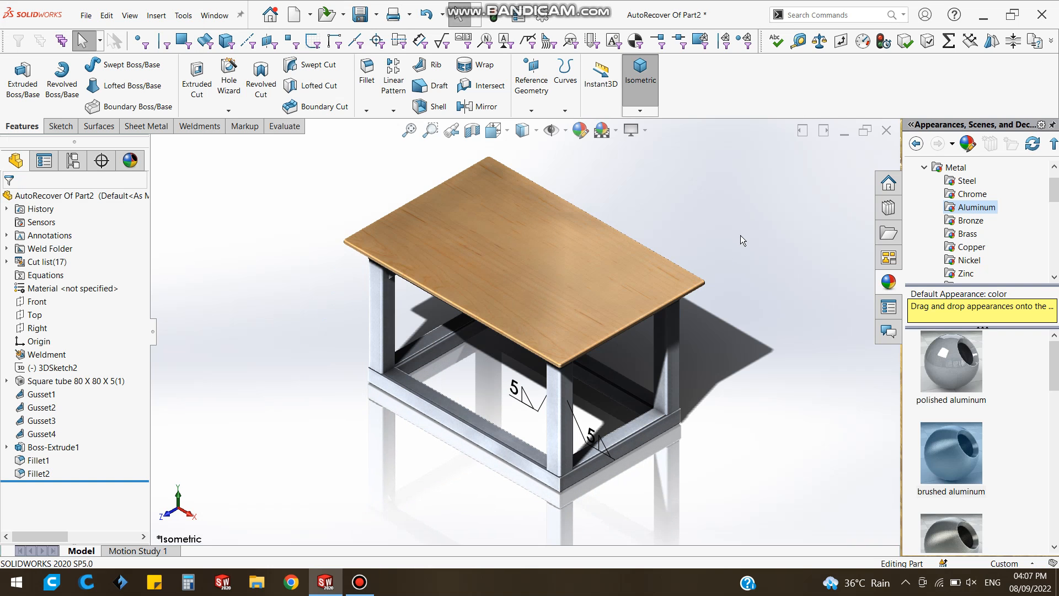
middle_click_drag(720, 376, 724, 339)
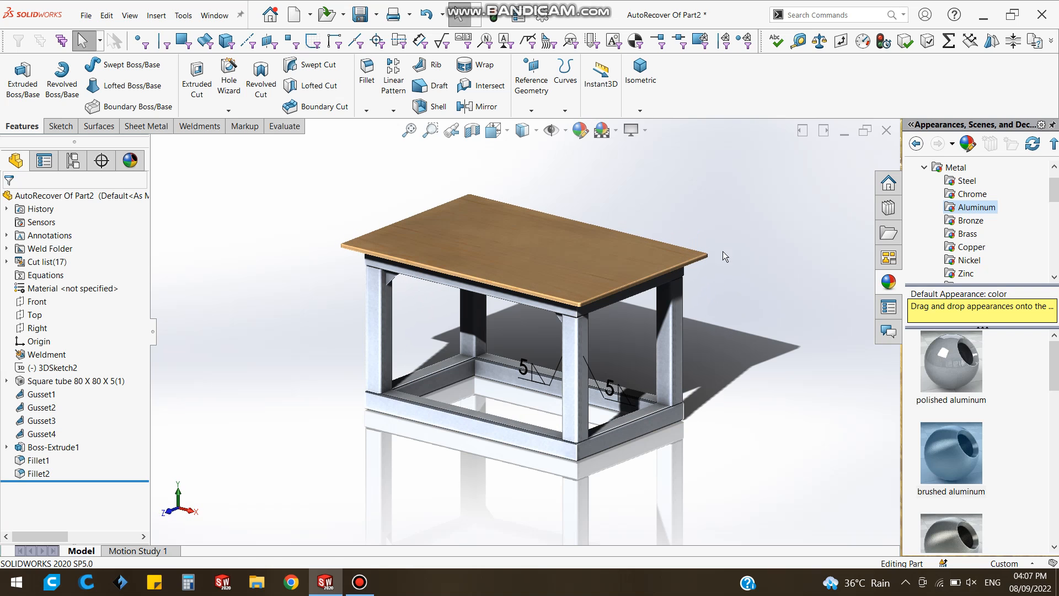
Try the perspective display of the table and turn it off again.
left_click(645, 130)
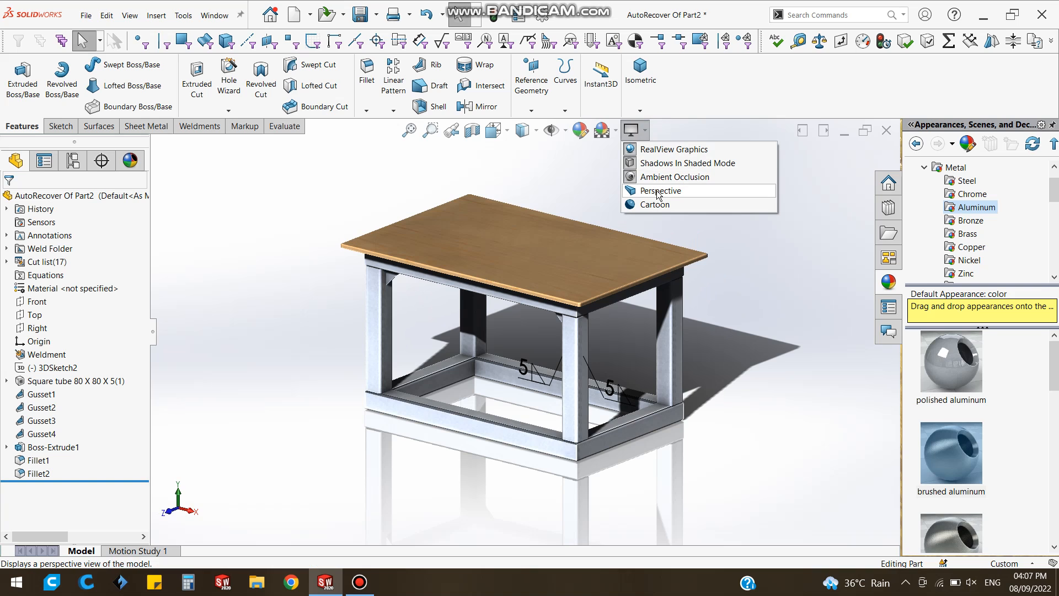
left_click(657, 190)
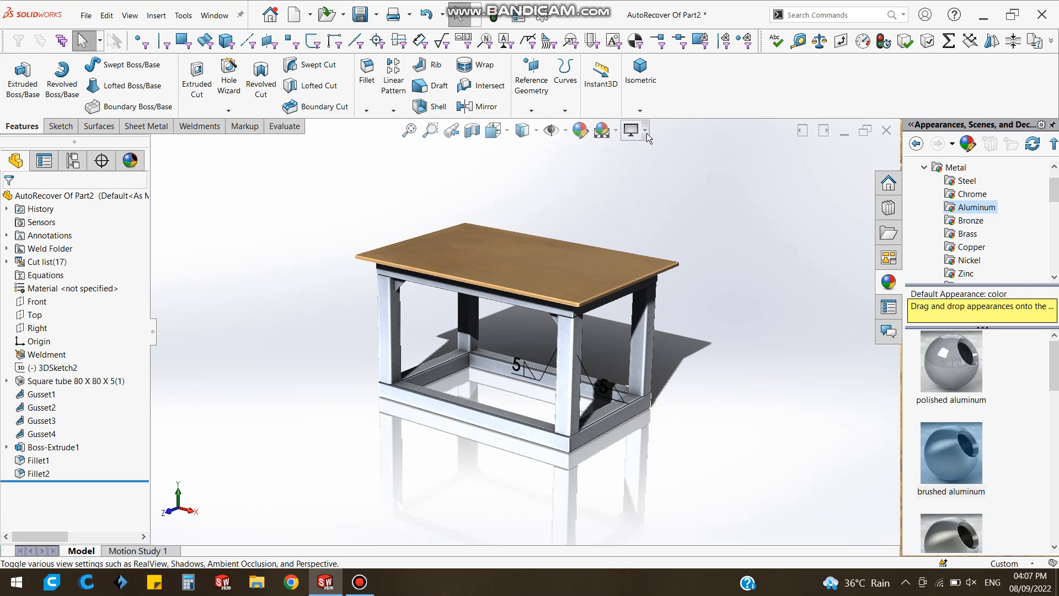
left_click(646, 133)
left_click(647, 191)
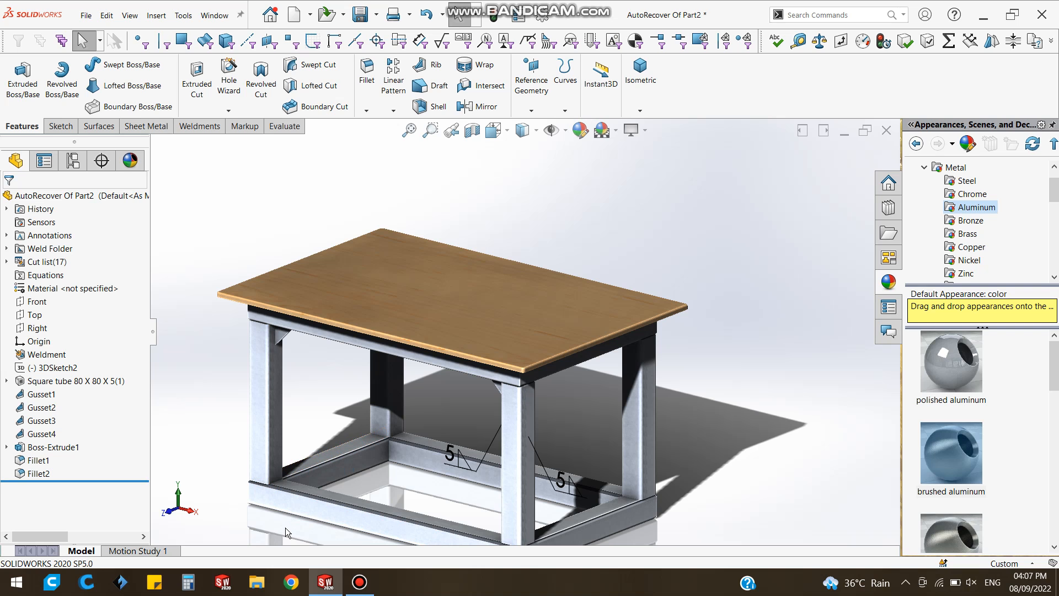
scroll(351, 481, "up", 2)
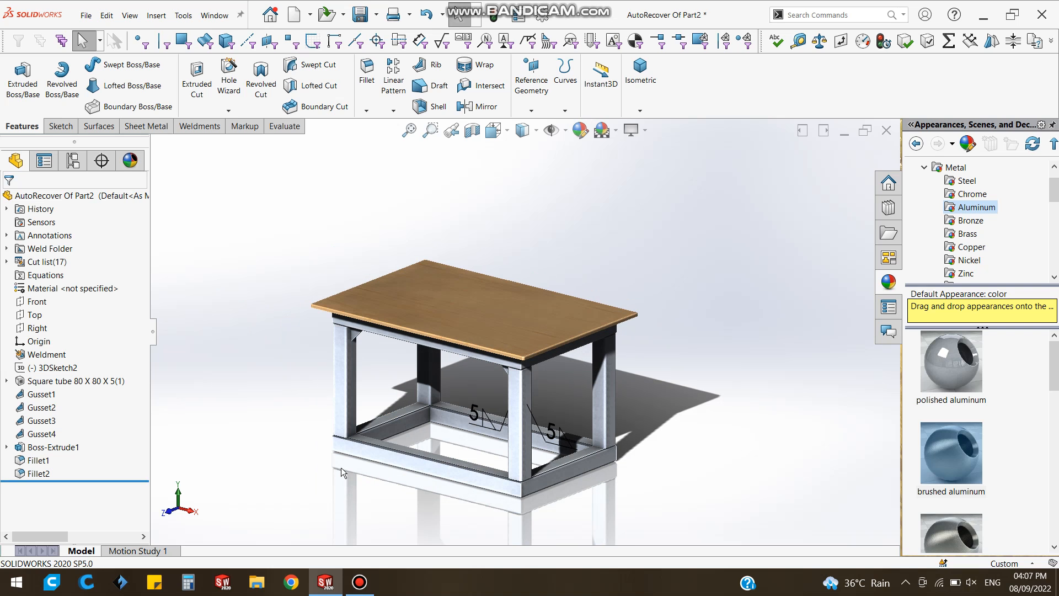